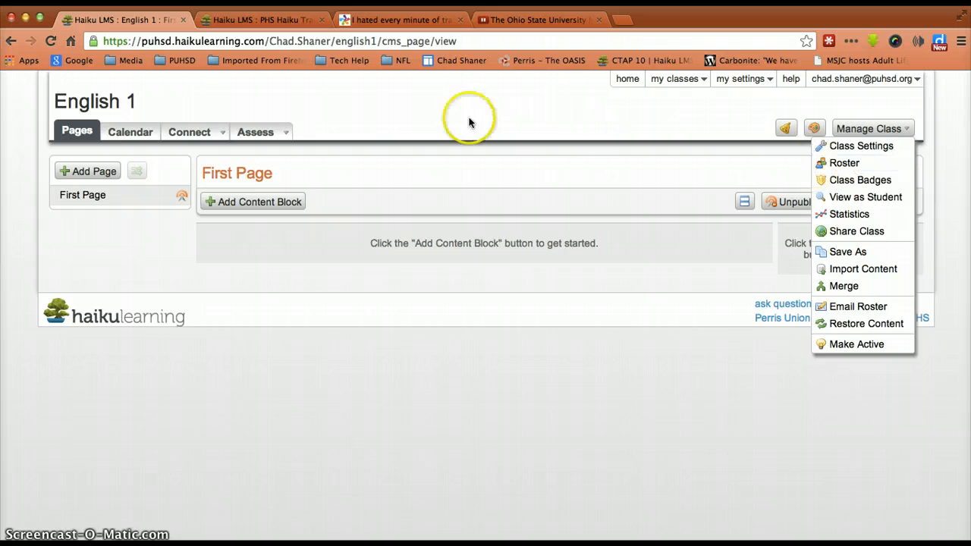
Step: Start a new On Page Text block on First Page and title it Daily Quotes
left_click(402, 114)
left_click(448, 201)
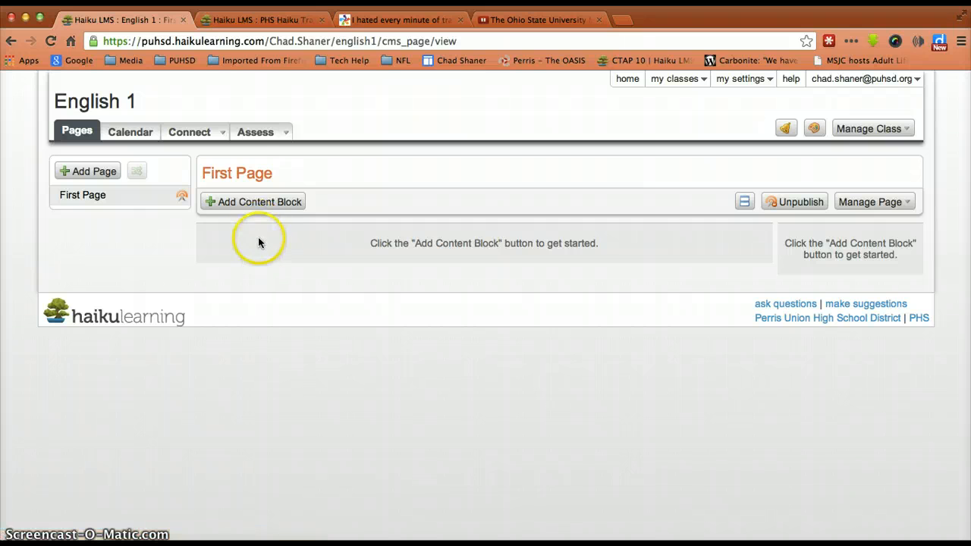
left_click(244, 203)
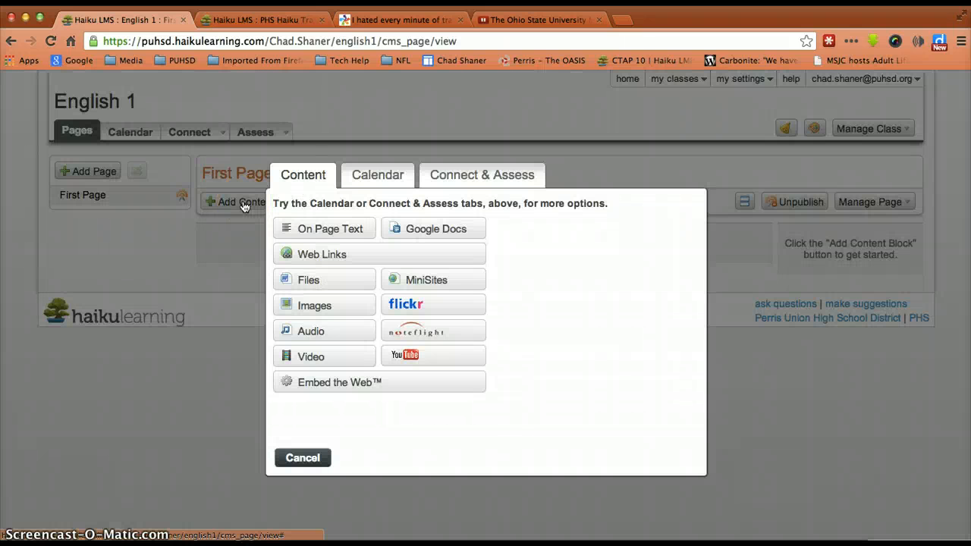
mouse_move(307, 222)
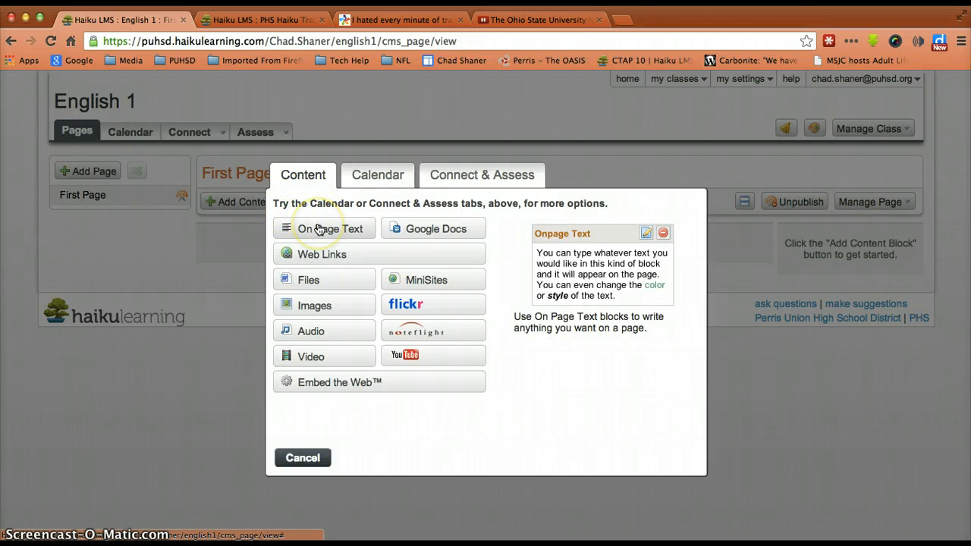
left_click(320, 231)
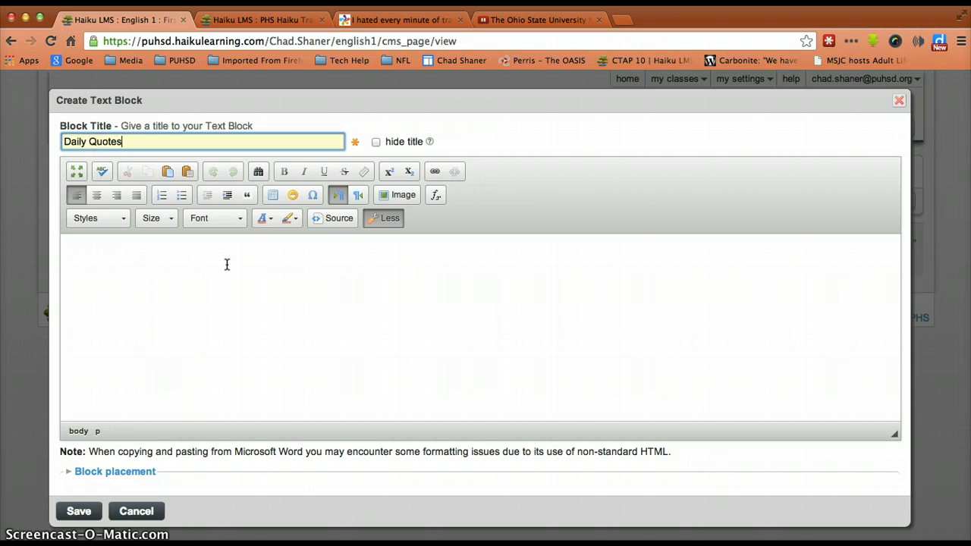
left_click(150, 261)
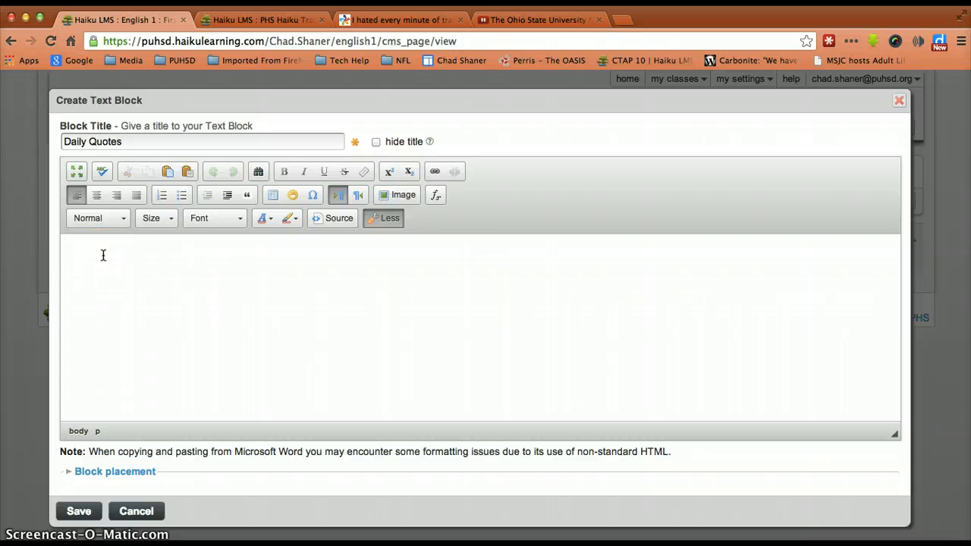
left_click(166, 270)
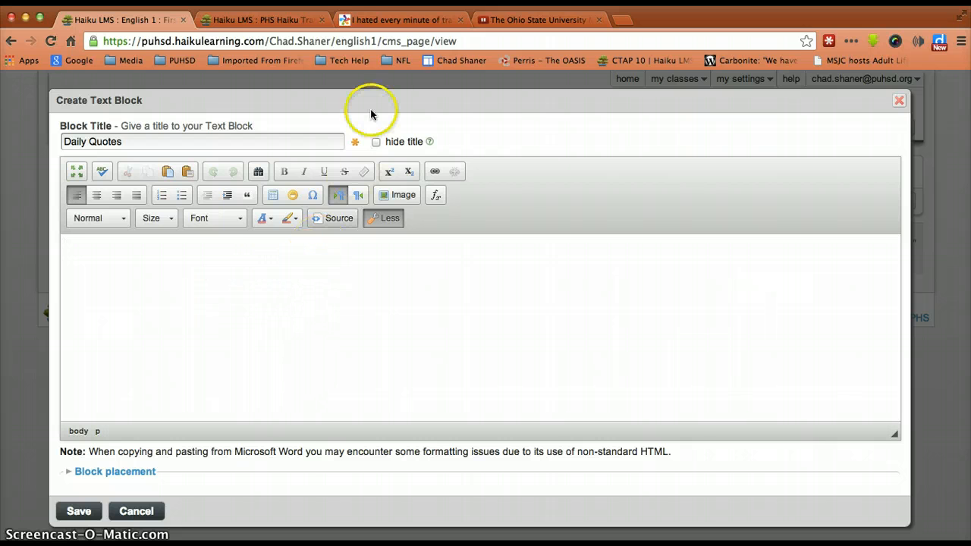
Step: Copy the Muhammad Ali training quote together with its author line from the open BrainyQuote page
left_click(376, 23)
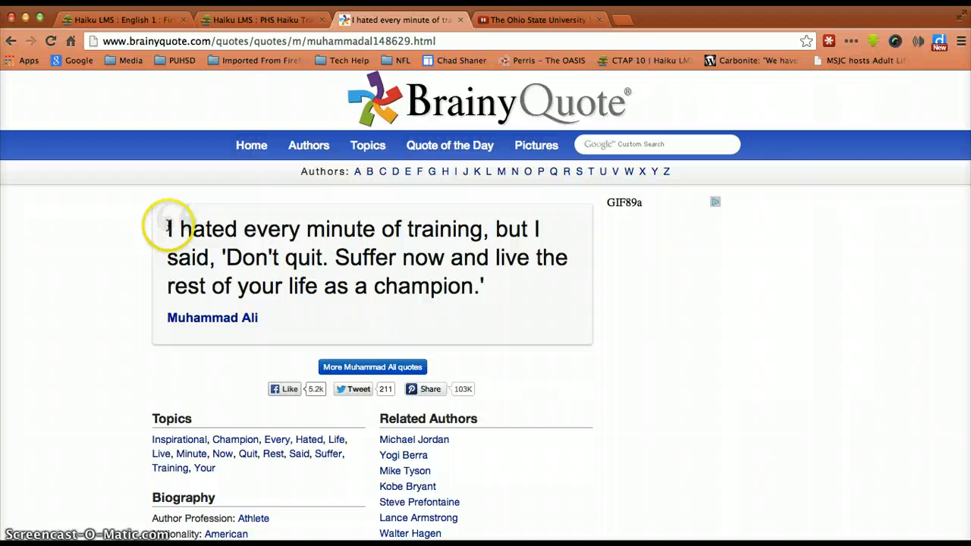
mouse_move(167, 227)
left_mouse_down()
mouse_move(225, 268)
mouse_move(263, 316)
left_mouse_up()
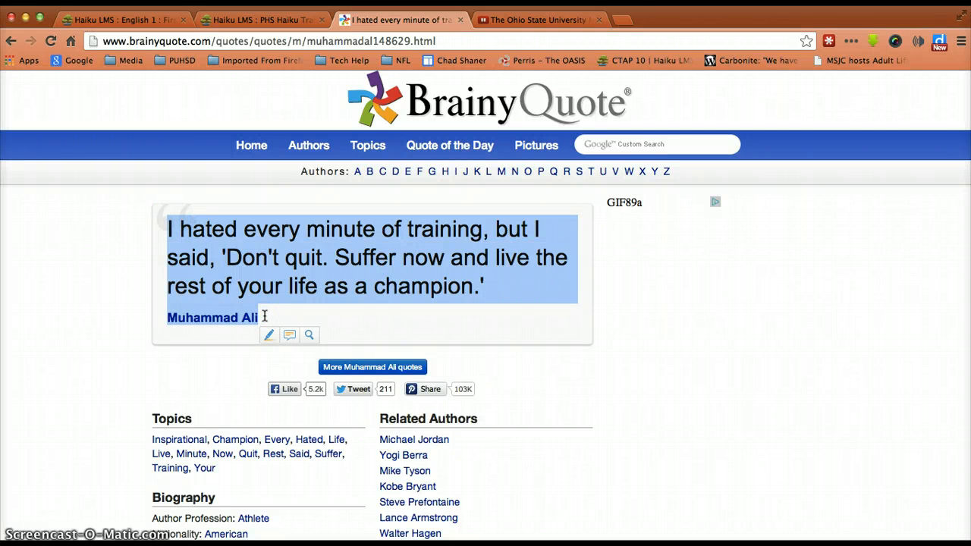
right_click(215, 237)
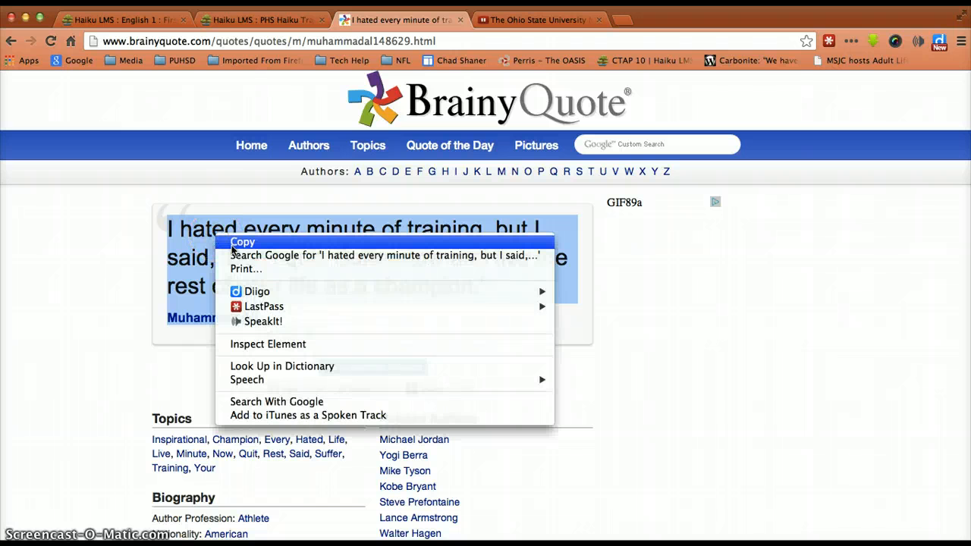
left_click(236, 243)
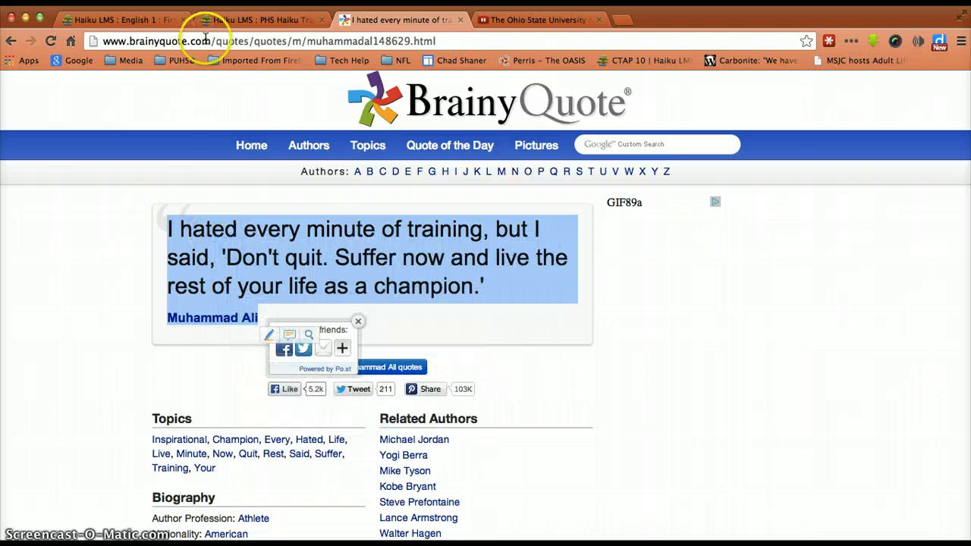
Step: Paste the copied quote into the body of the Daily Quotes text block in Haiku and save the block
left_click(133, 20)
left_click(158, 277)
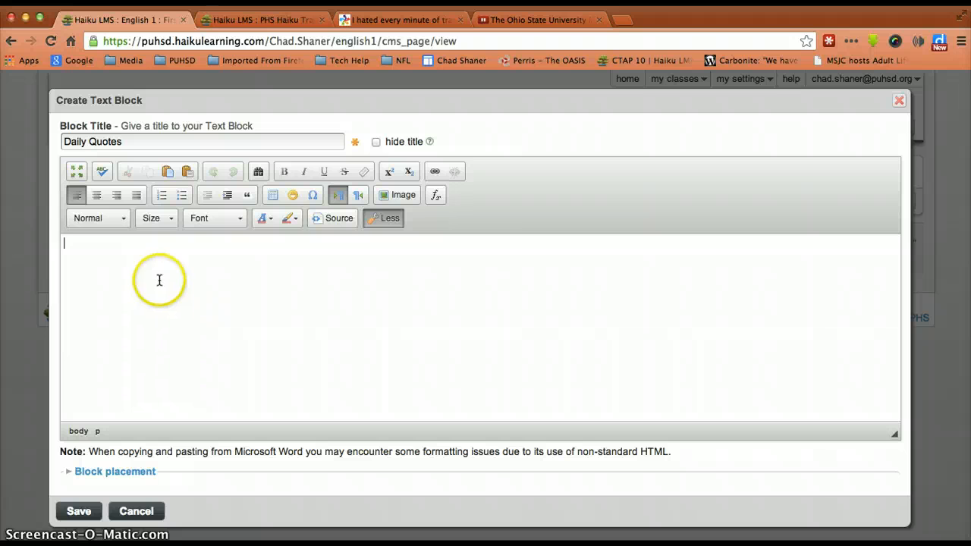
right_click(159, 280)
left_click(187, 290)
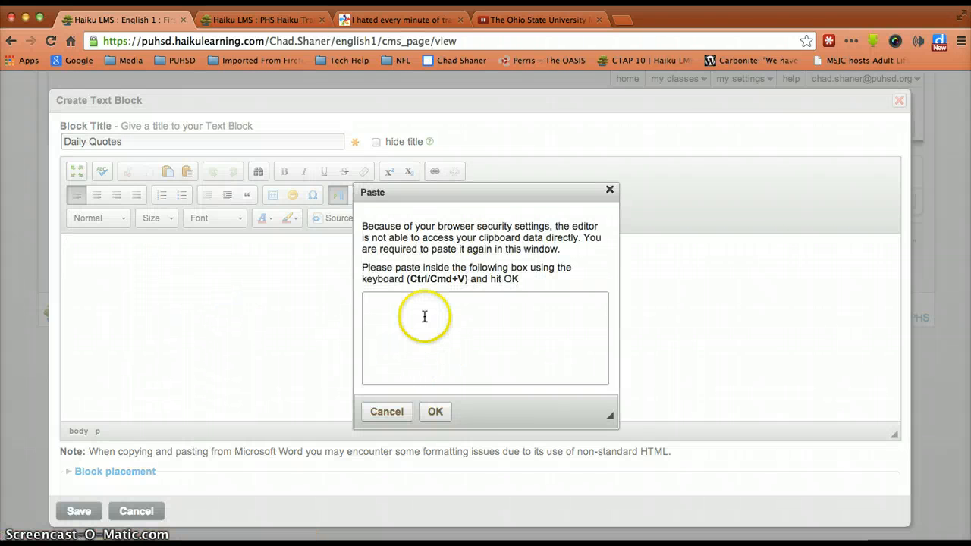
left_click(424, 316)
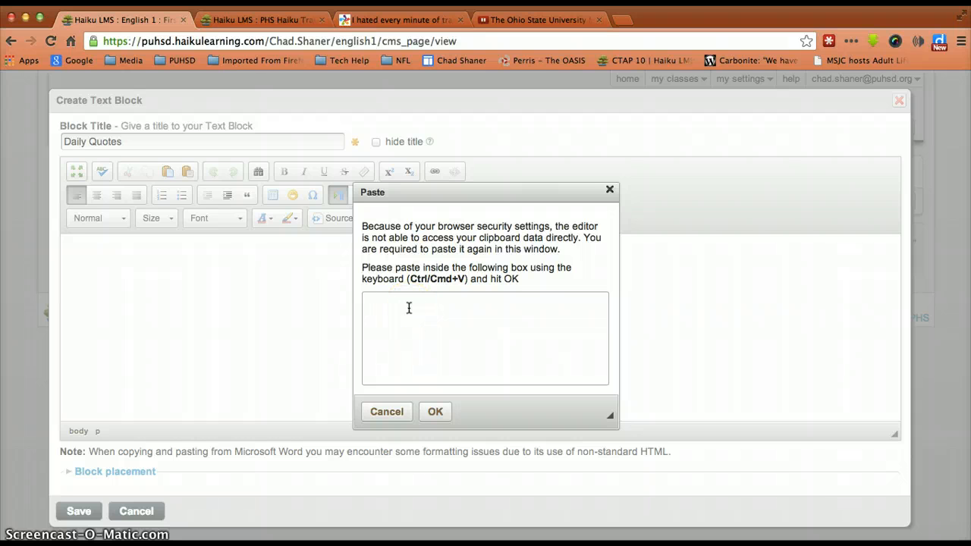
left_click(416, 308)
key("super+v")
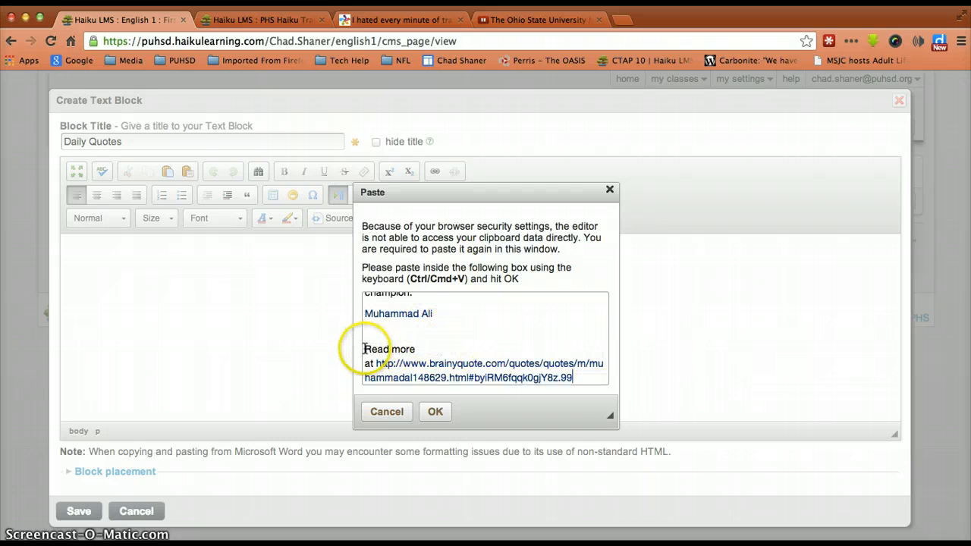
left_click(434, 411)
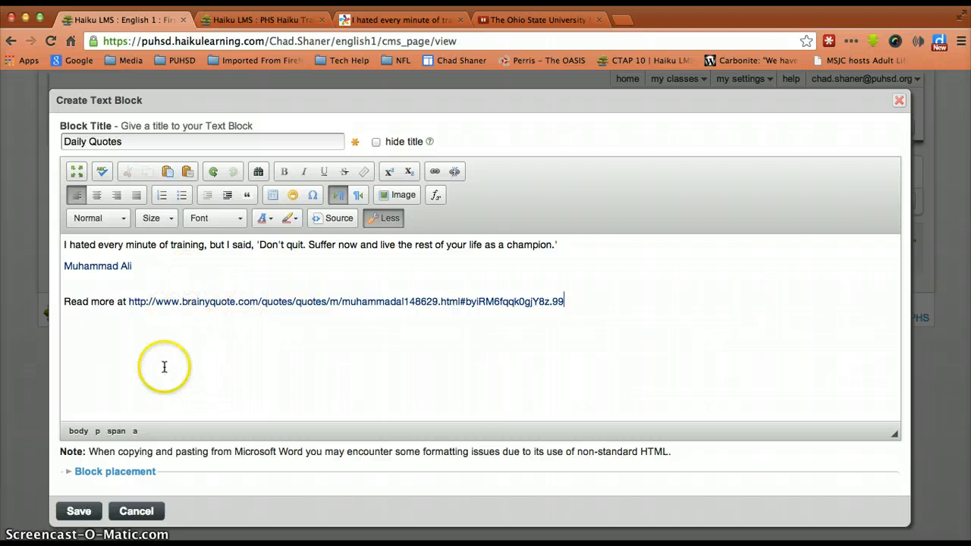
left_click(82, 510)
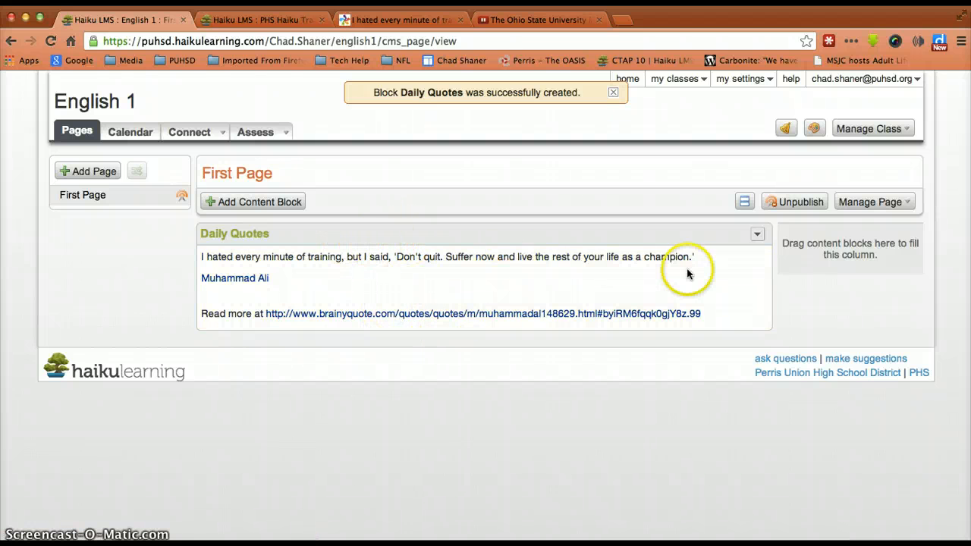
Step: Edit the Daily Quotes block so the quote and author line use large Comic Sans MS text, and save it
left_click(756, 237)
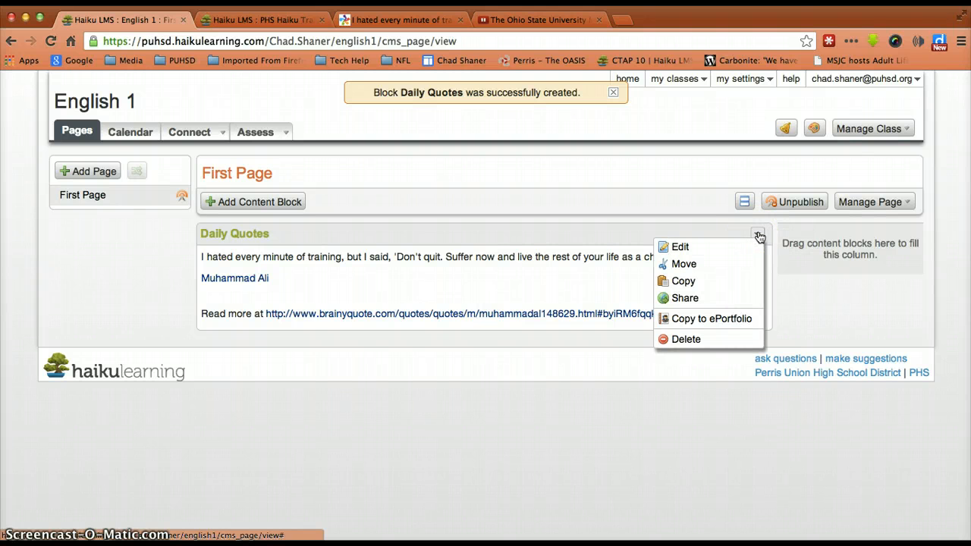
left_click(681, 246)
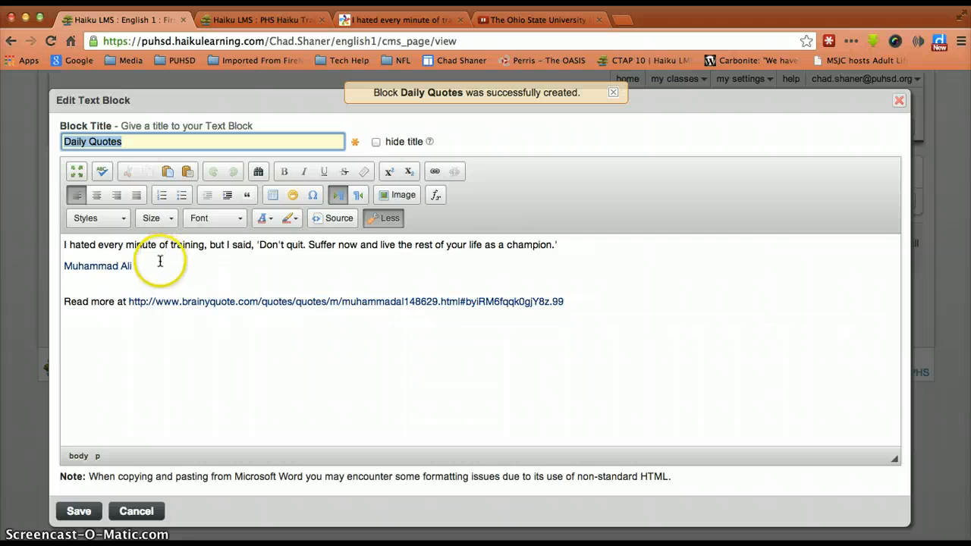
left_click_drag(160, 261, 2, 235)
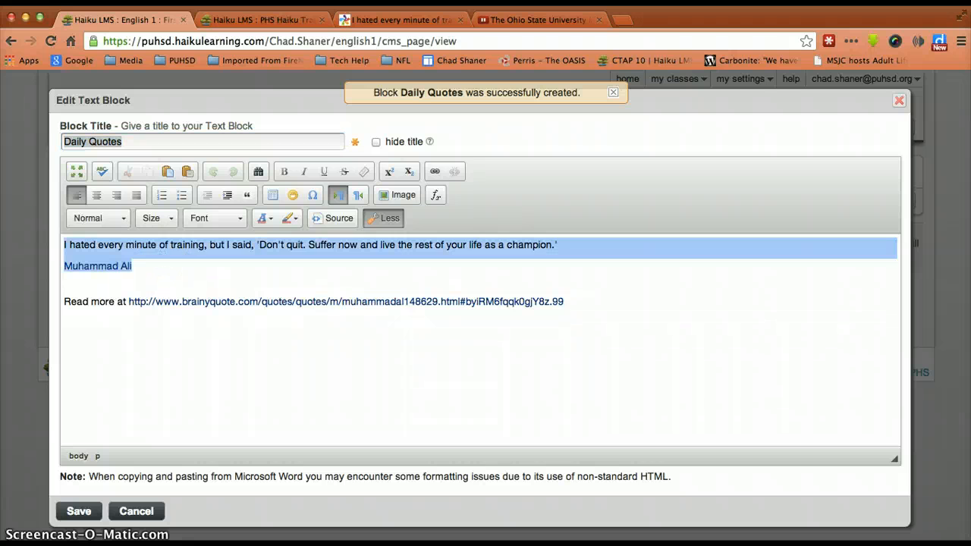
left_click(163, 218)
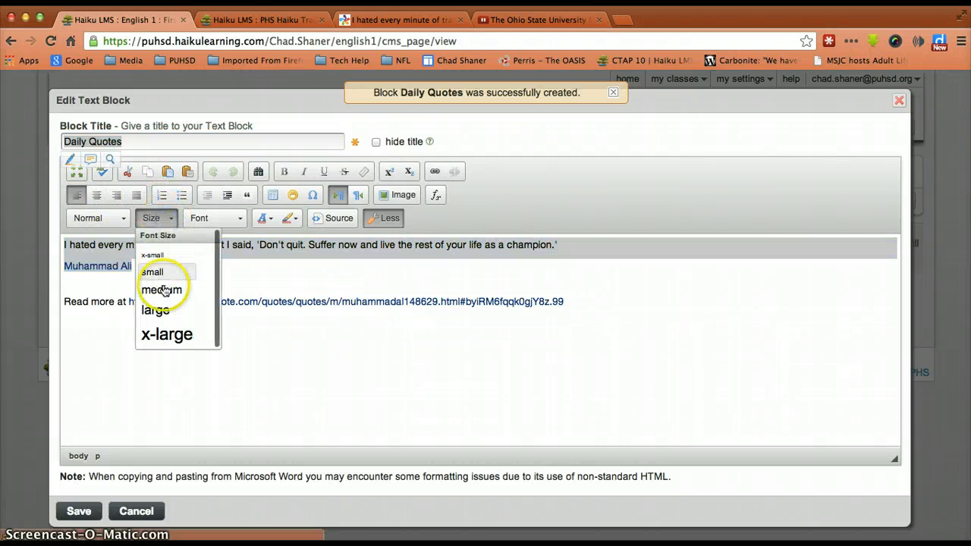
left_click(157, 311)
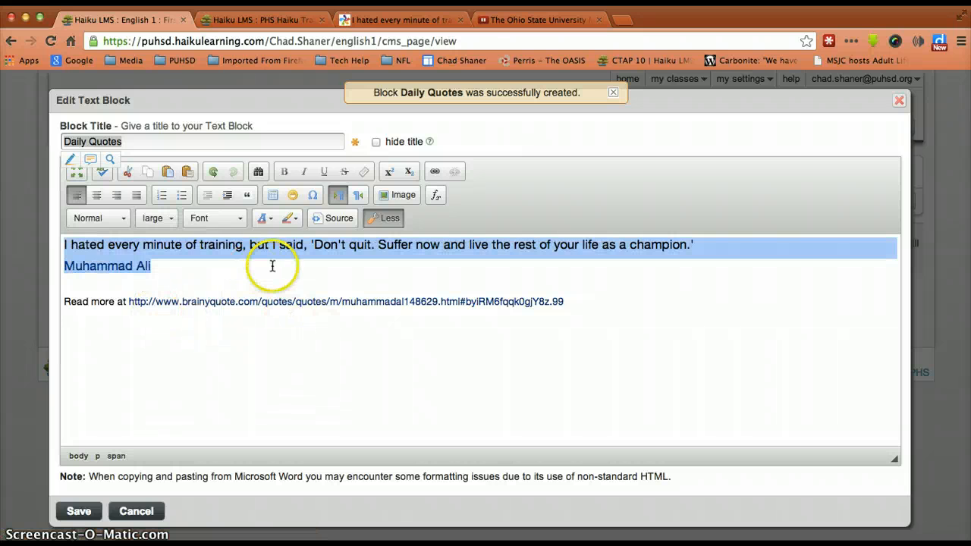
left_click(238, 219)
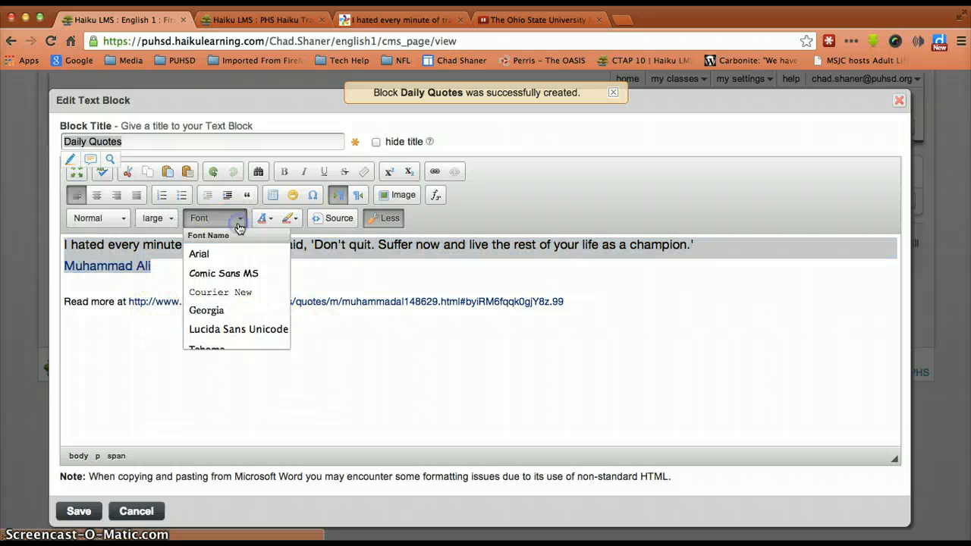
left_click(225, 273)
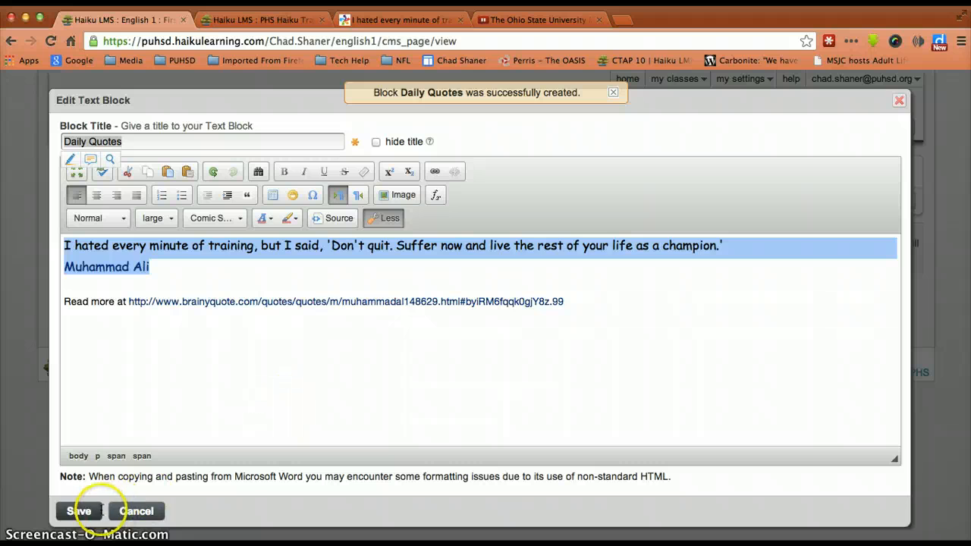
left_click(82, 511)
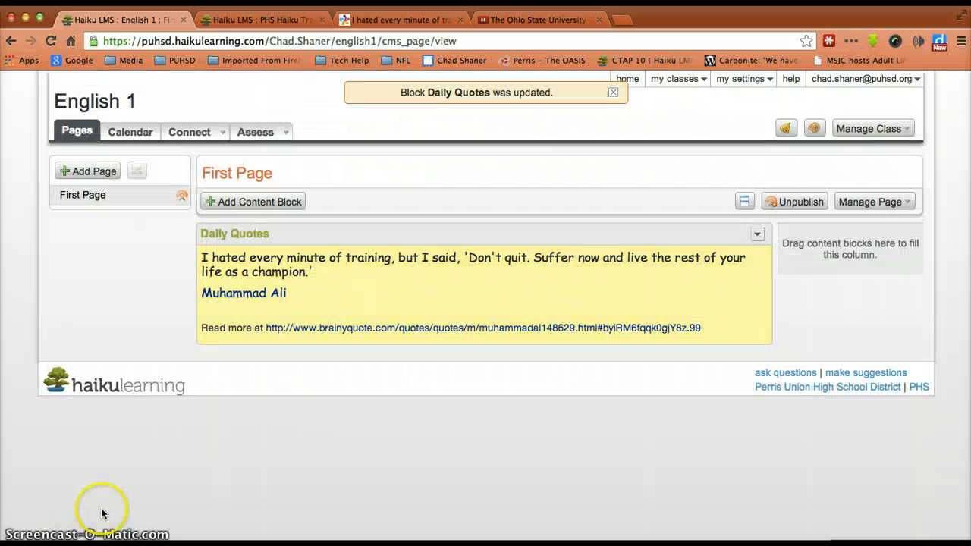
Step: Start a new Web Links content block and copy the web address of the Muhammad Ali quote page on BrainyQuote
left_click(275, 206)
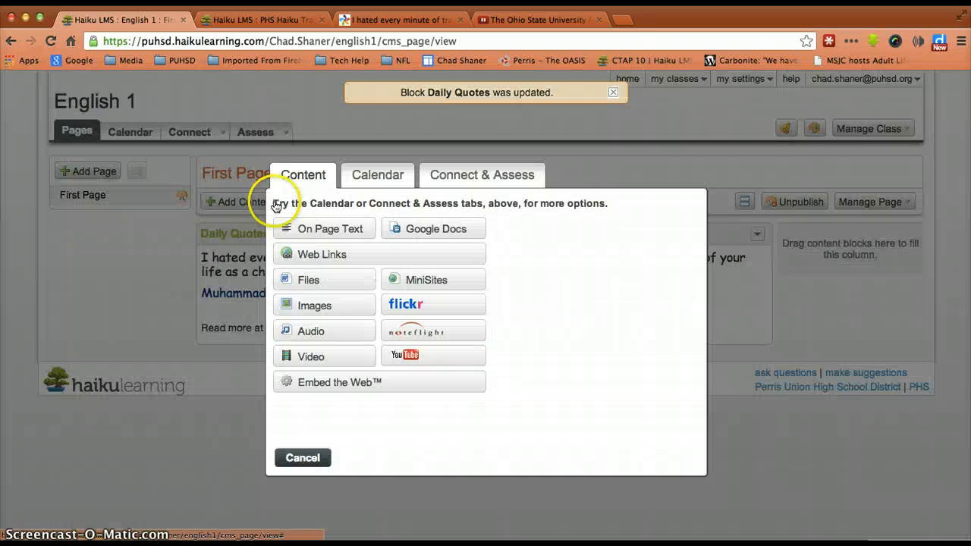
left_click(321, 254)
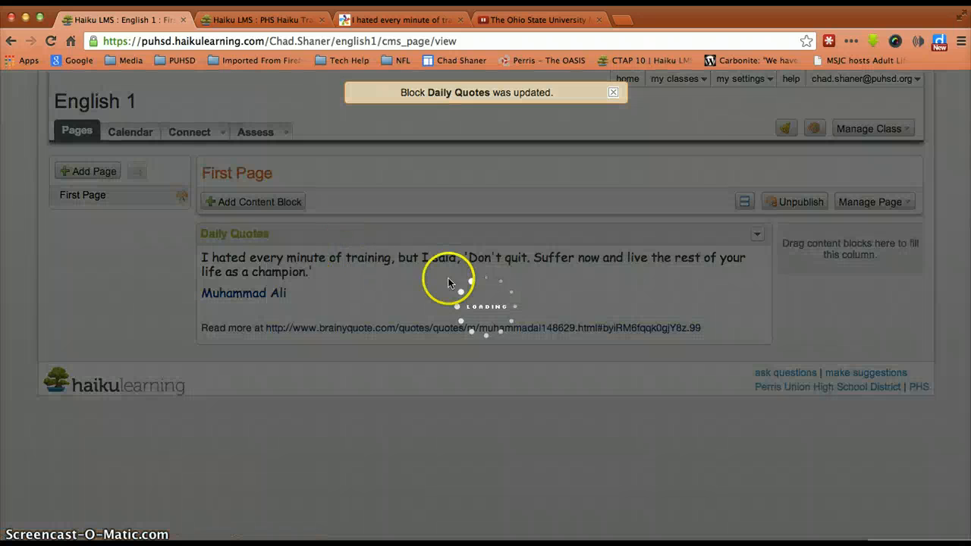
left_click(380, 21)
left_click(442, 40)
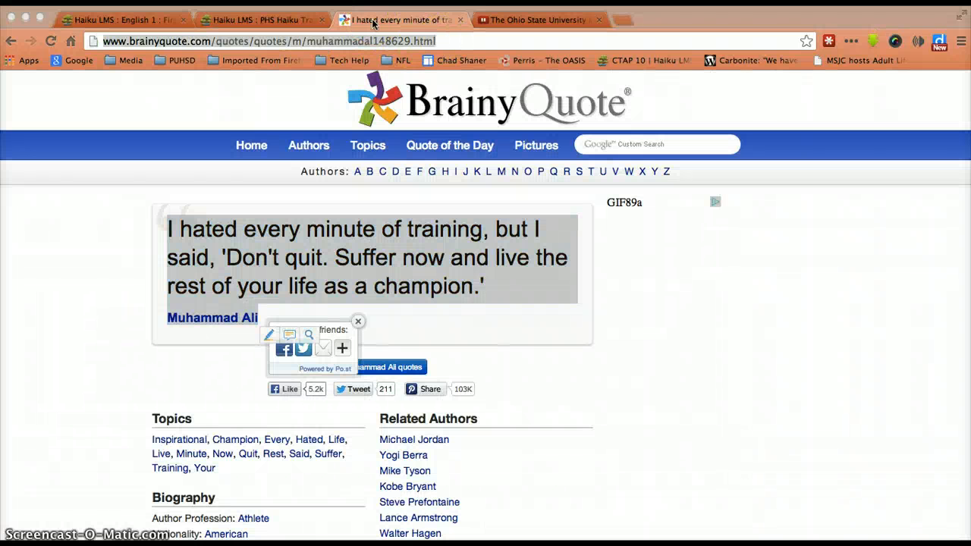
right_click(374, 43)
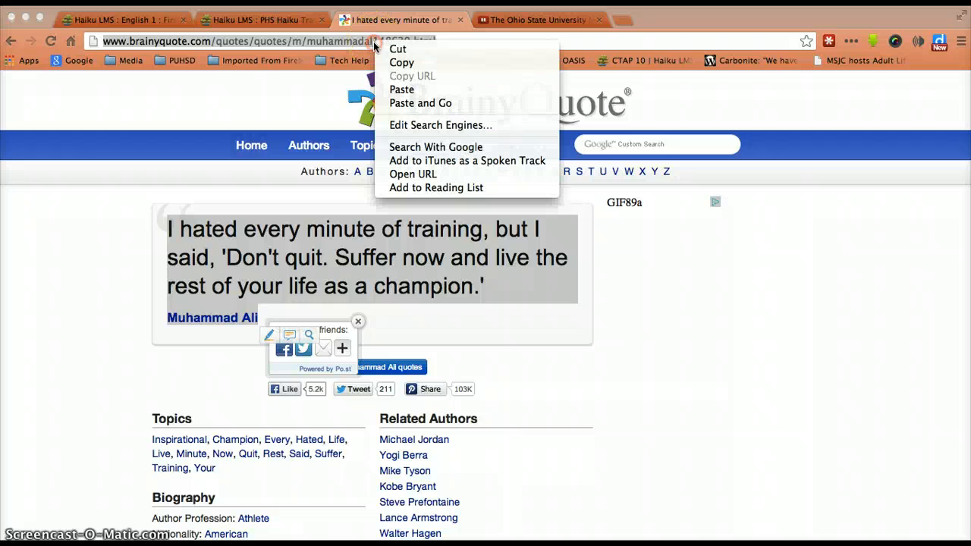
left_click(395, 64)
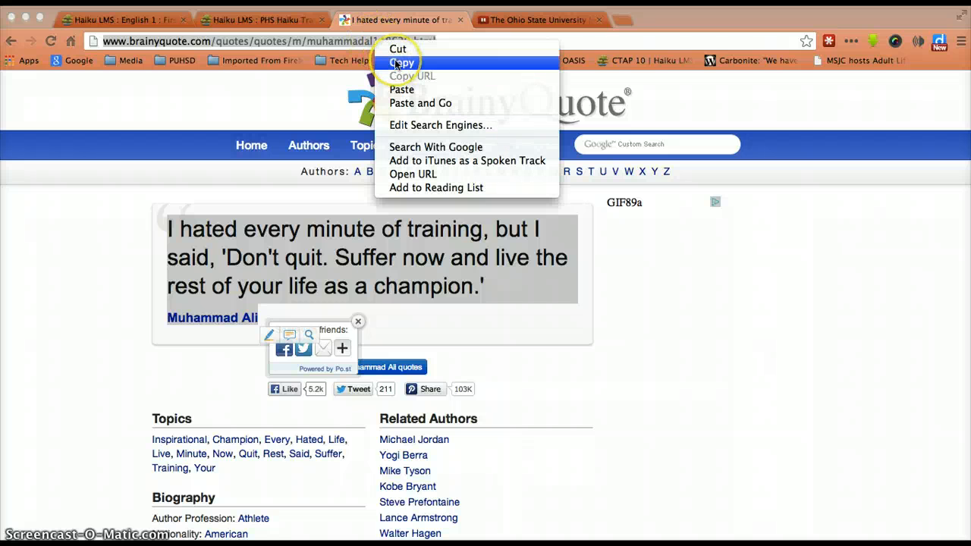
left_click(150, 20)
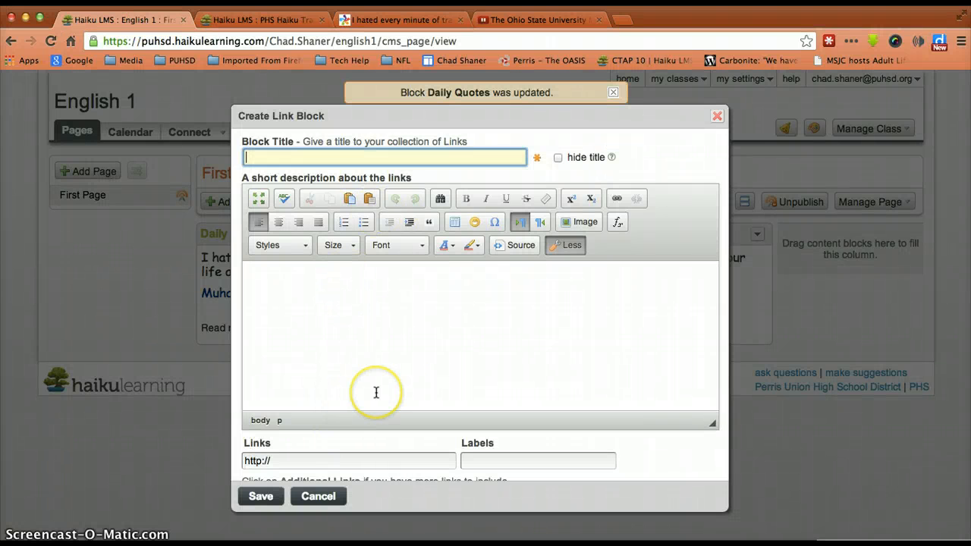
scroll(375, 392, "down", 2)
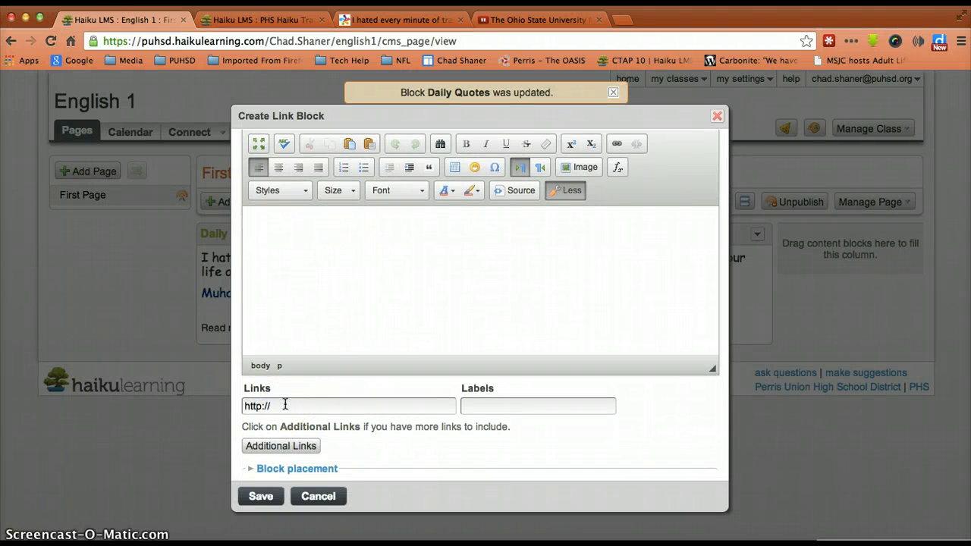
left_click(284, 404)
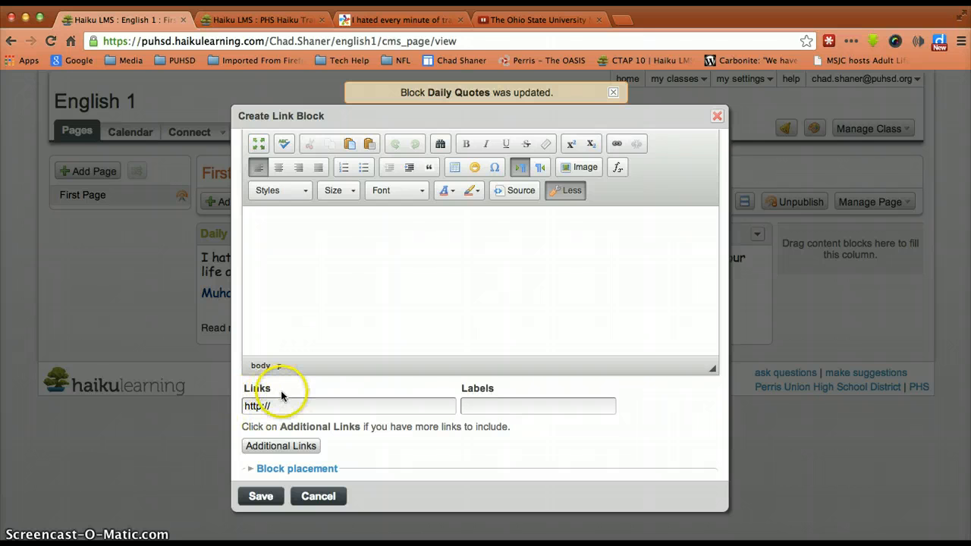
left_click_drag(284, 403, 249, 399)
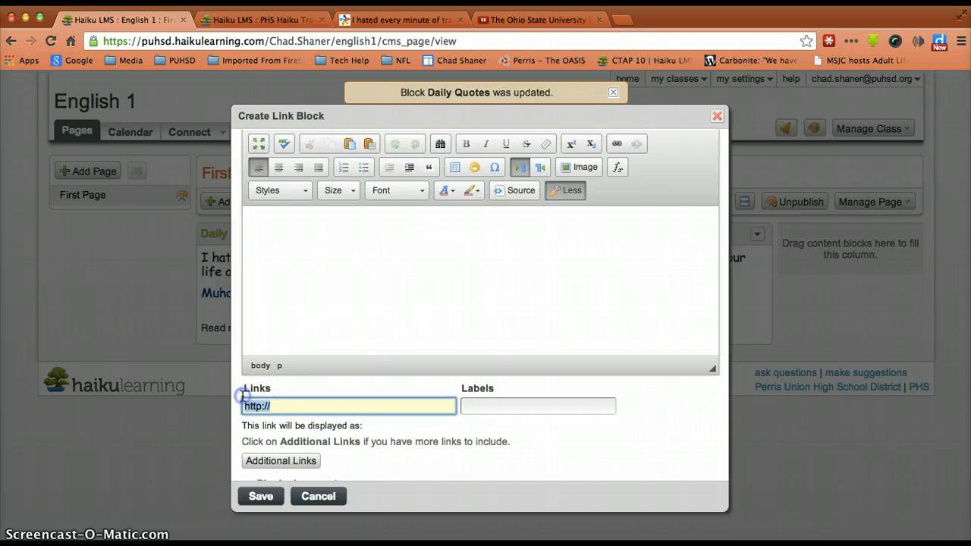
left_click(334, 401)
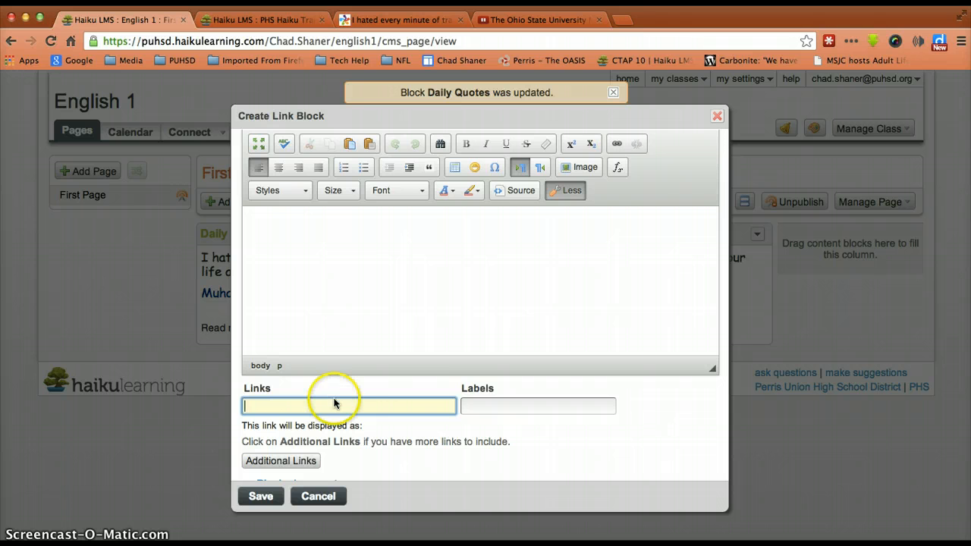
key("ctrl+v")
Step: Give the BrainyQuote link the label "Quotes Page"
left_click(486, 409)
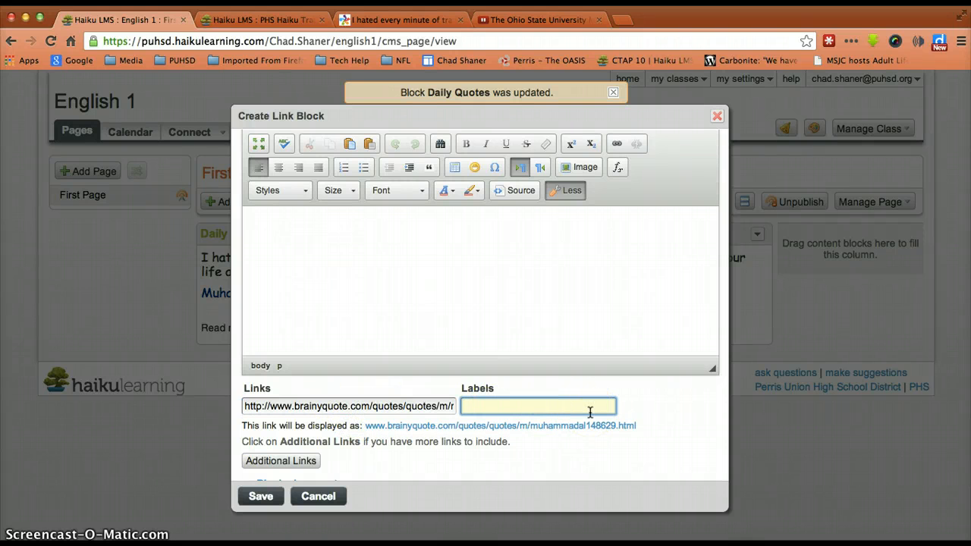
type("Quotes Page")
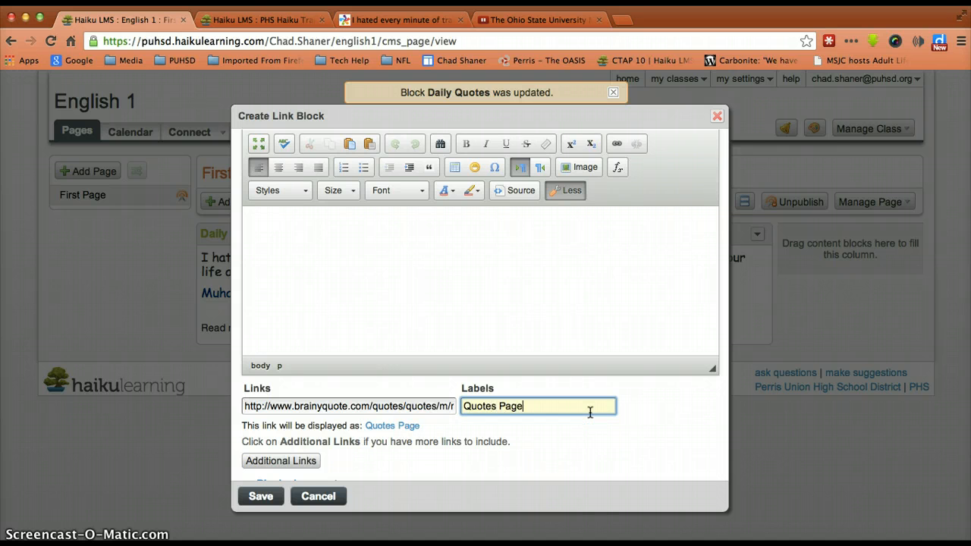
Step: Title the link block "Daily Quotes link", save it, and move it into the page's empty side column
scroll(493, 245, "up", 2)
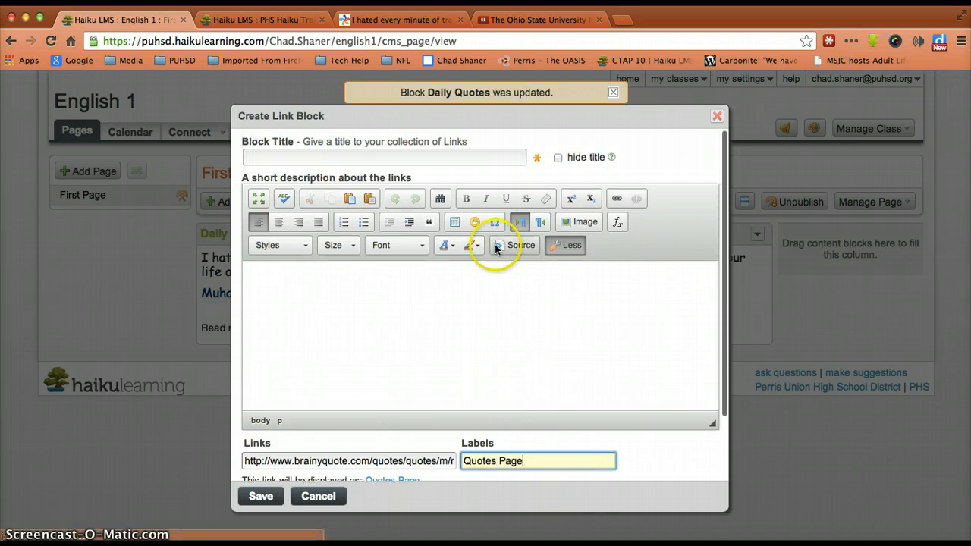
left_click(379, 156)
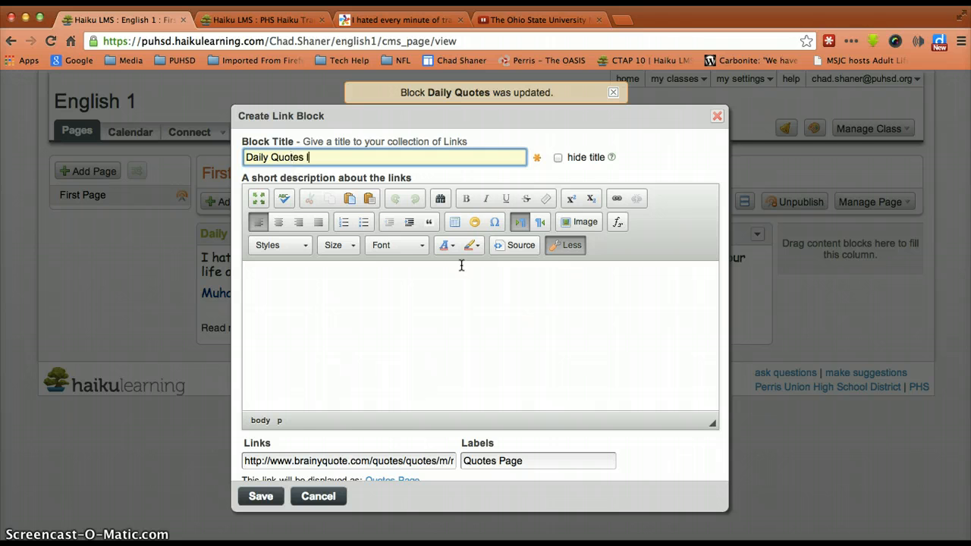
left_click(258, 494)
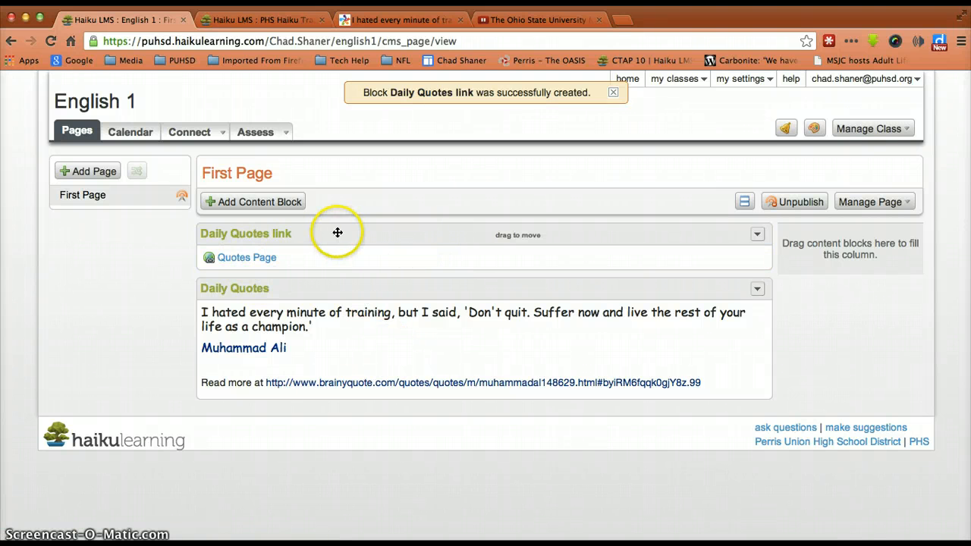
left_click_drag(337, 232, 897, 245)
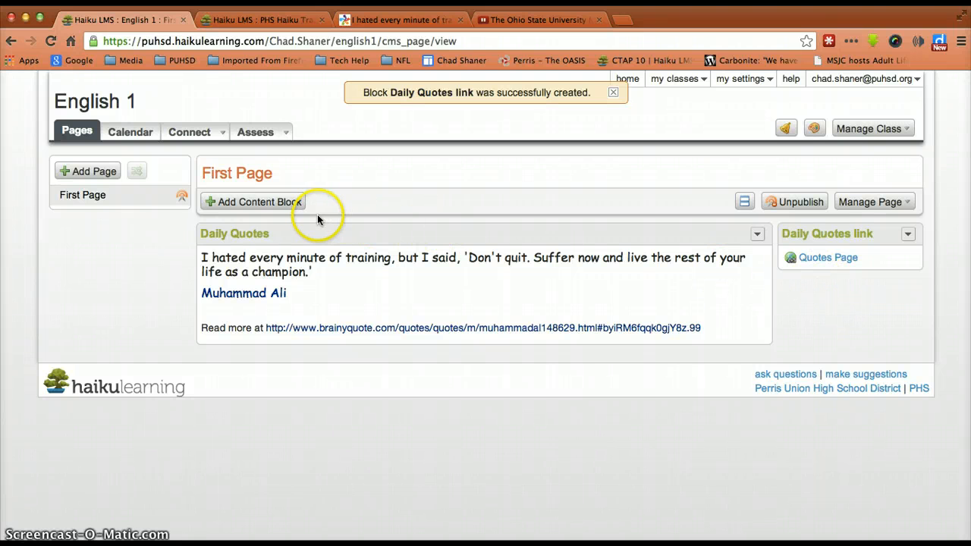
Step: Start a new Files content block on First Page with the title "Schedule"
left_click(261, 209)
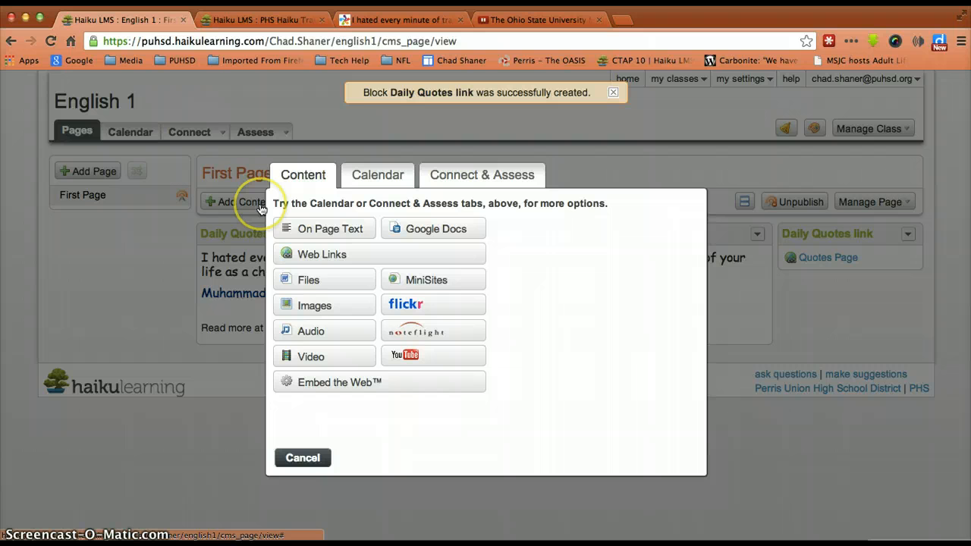
left_click(315, 285)
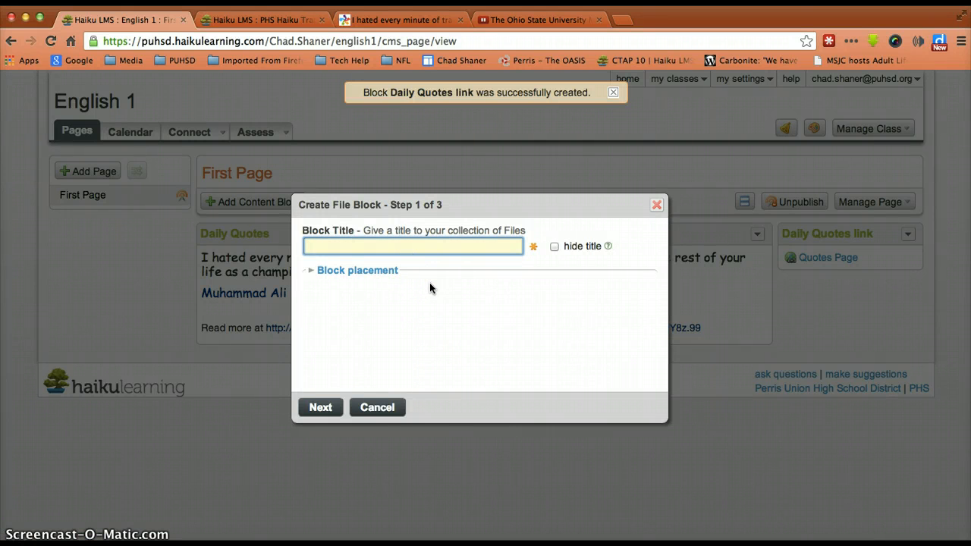
type("Schedule")
left_click(321, 408)
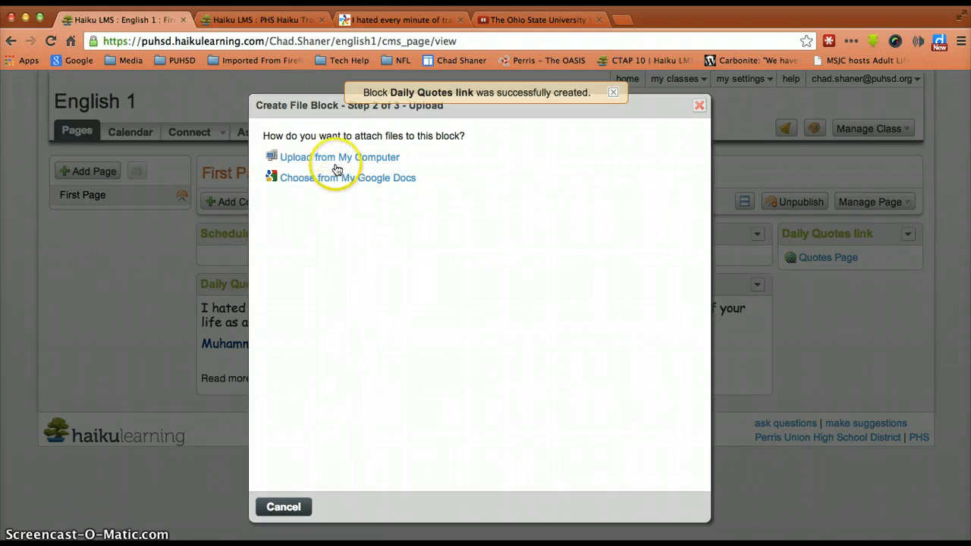
Step: Search My Google Docs for "phs 2013" and attach PHS 2013-2014 Bell Schedule to the block as Read Only
left_click(335, 179)
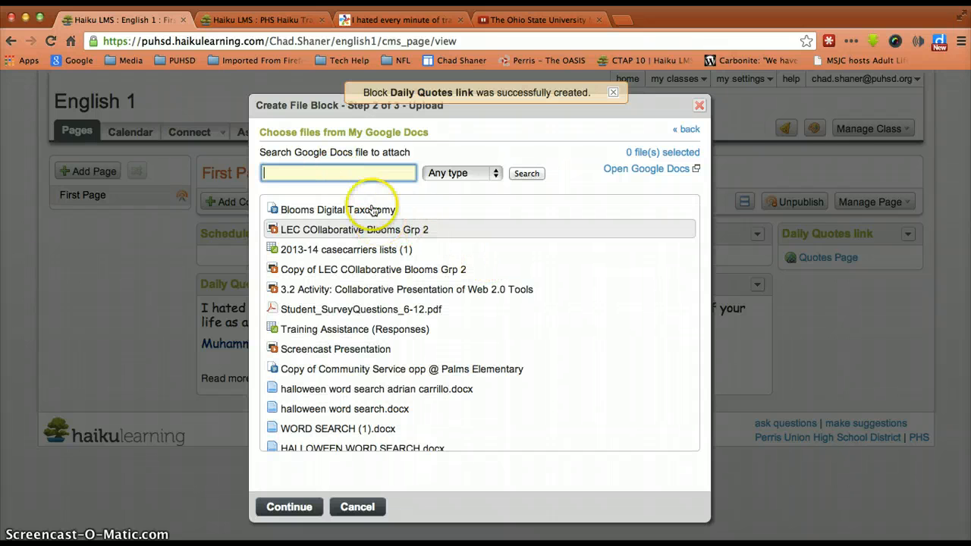
left_click(360, 173)
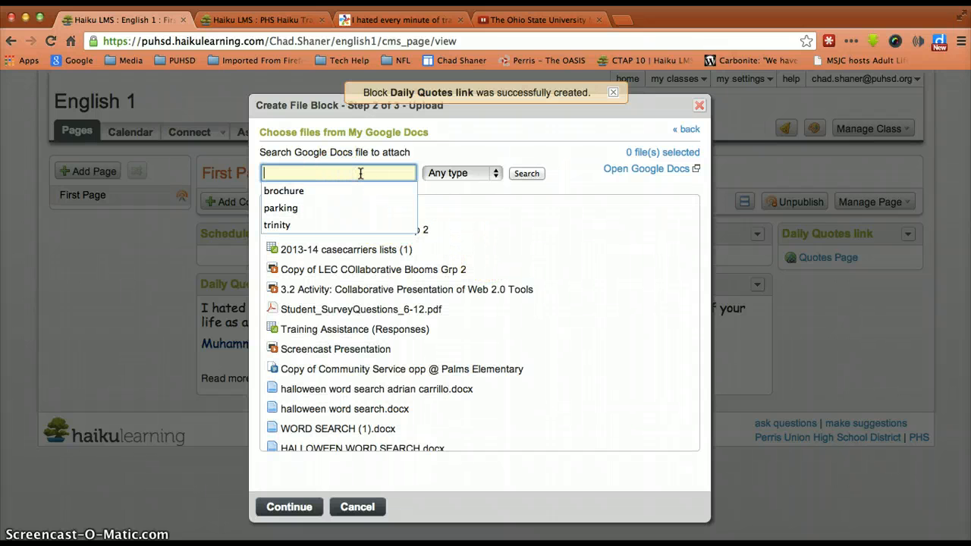
type("phs 2013")
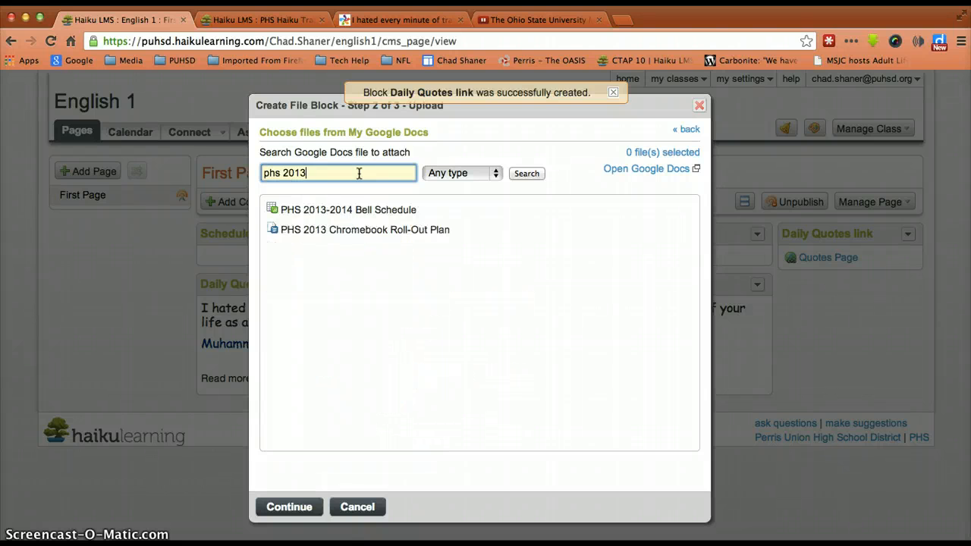
left_click(311, 215)
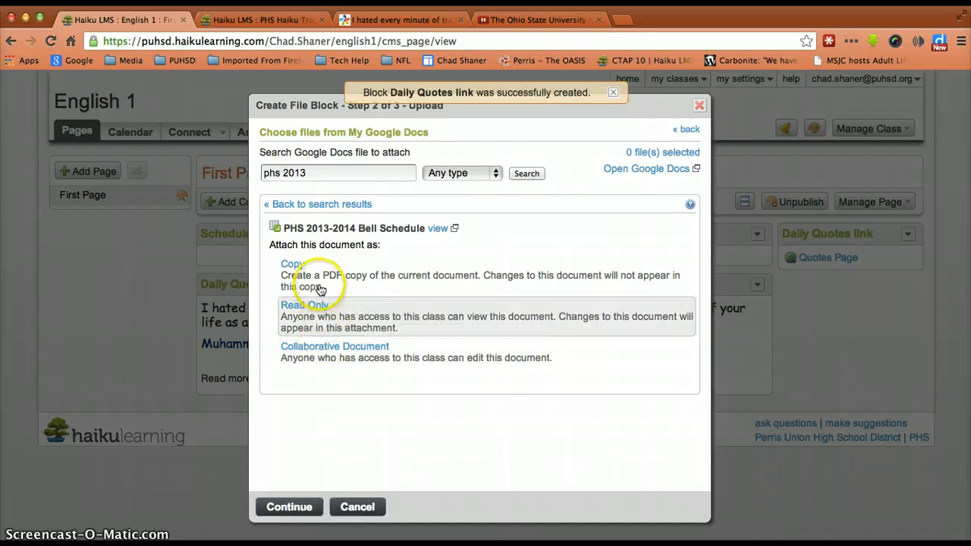
left_click(320, 311)
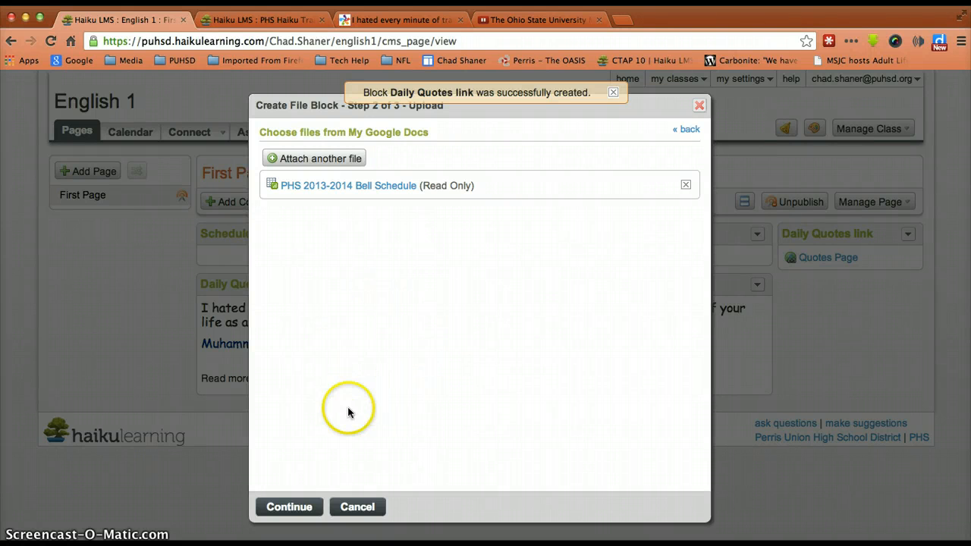
left_click(296, 509)
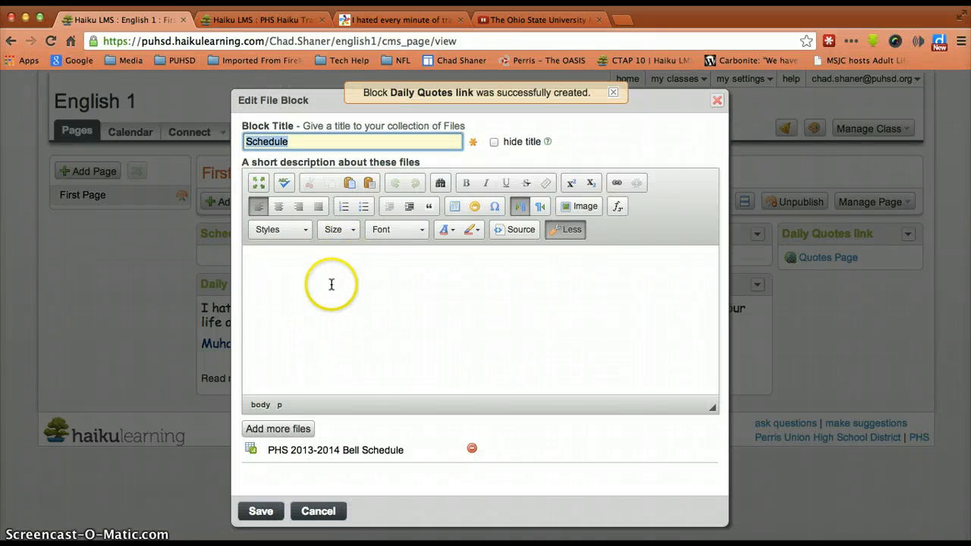
Step: Save the Schedule block with the description "Click on this link", and test its bell schedule link before returning to the class page
left_click(330, 283)
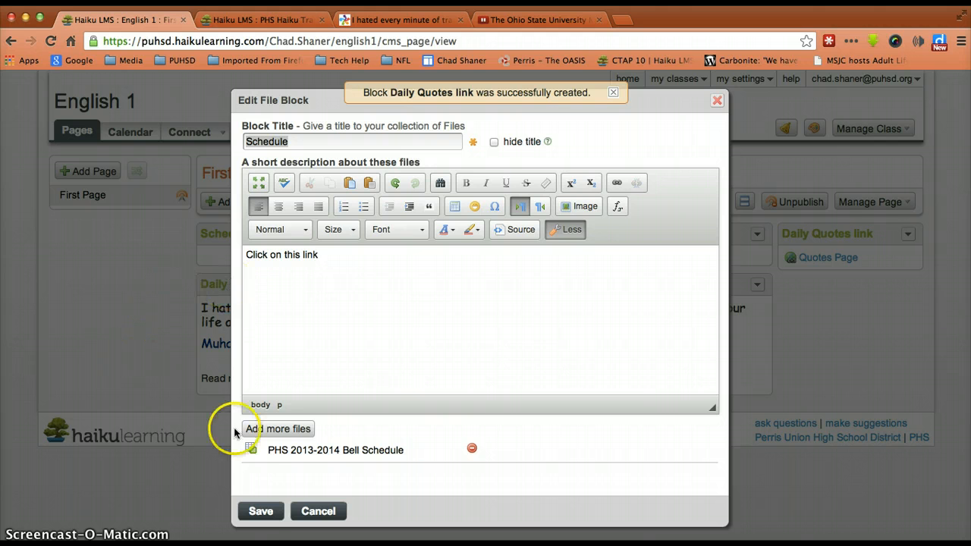
left_click(265, 512)
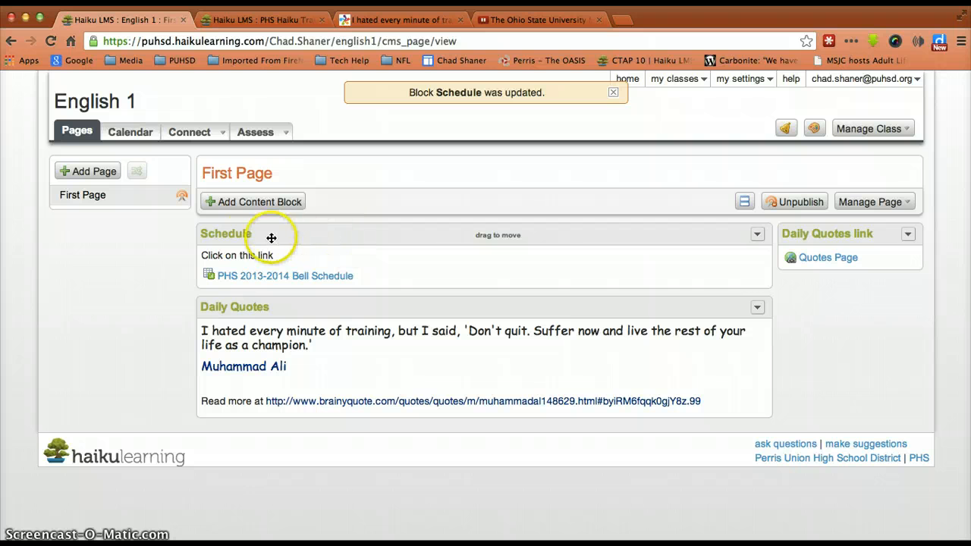
left_click(284, 279)
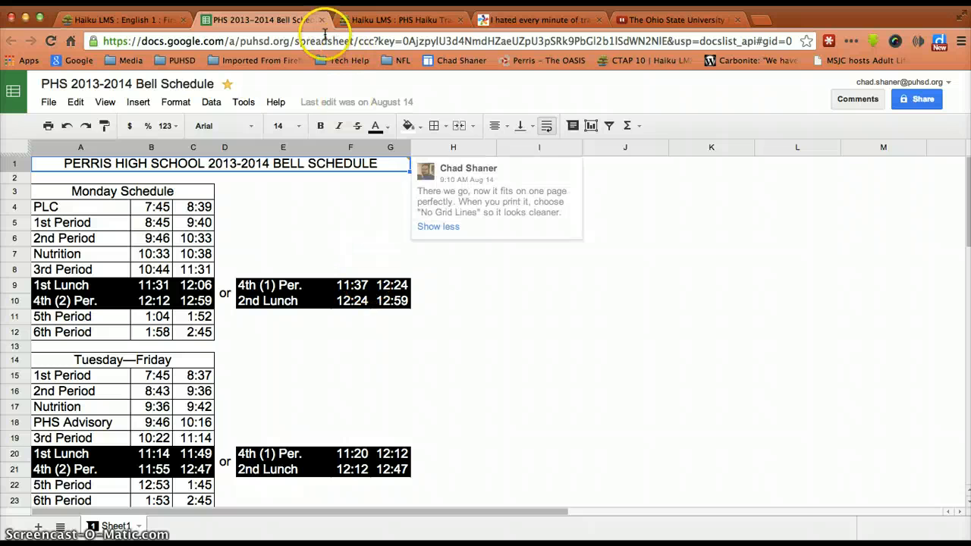
left_click(166, 20)
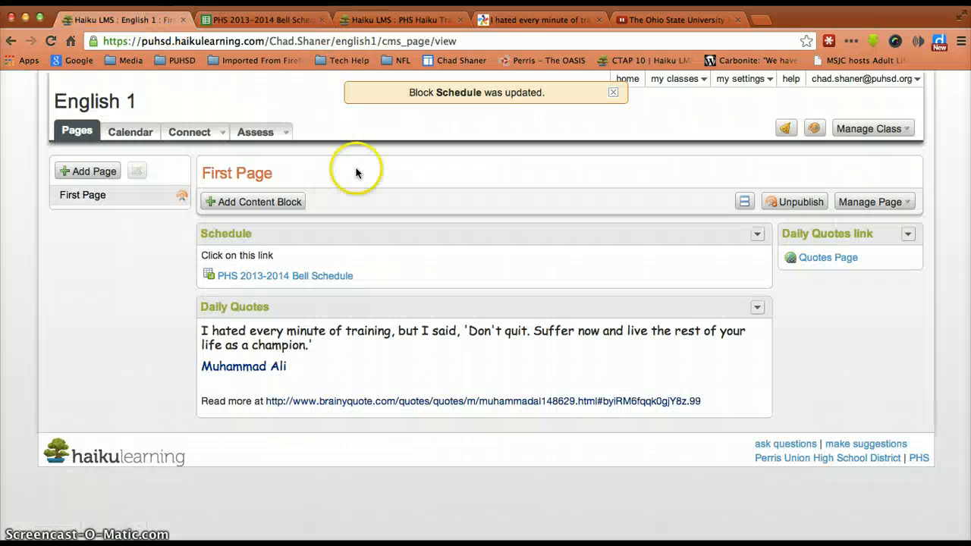
Step: Start a Google Docs content block and search the existing Google Docs for "phs 2013"
left_click(282, 203)
mouse_move(396, 228)
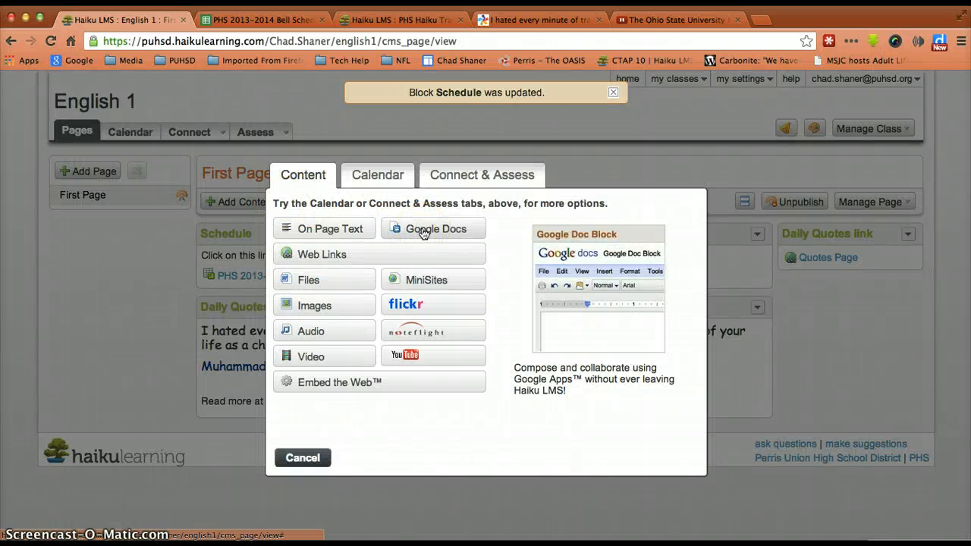
left_click(423, 231)
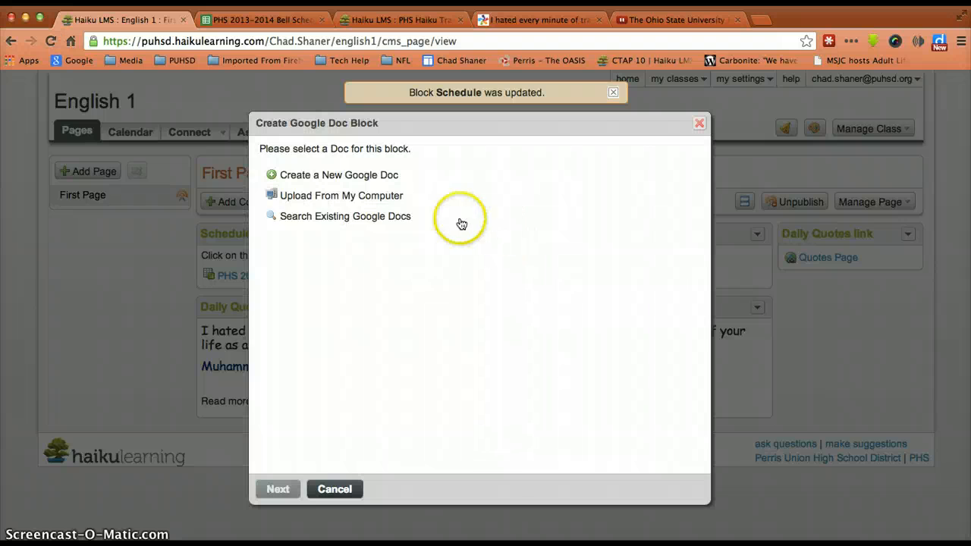
left_click(304, 217)
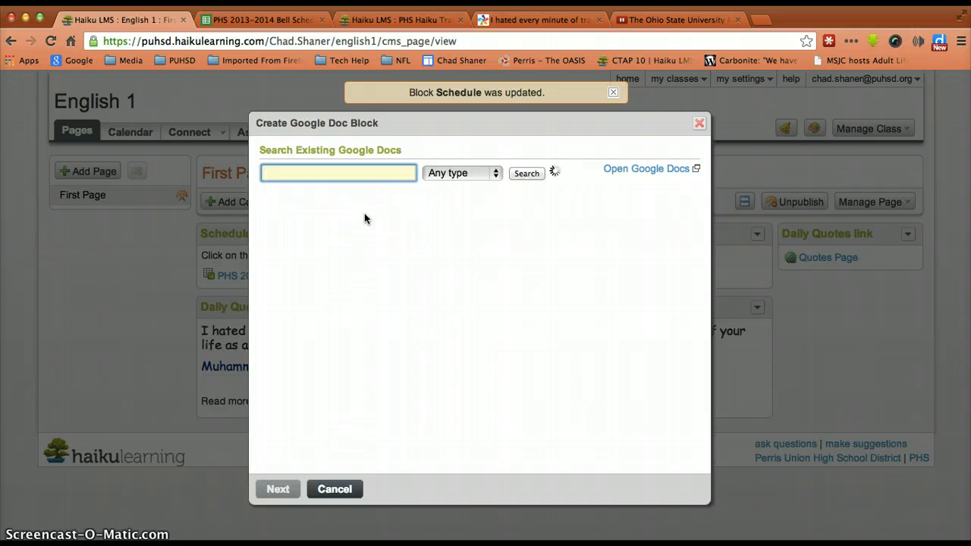
type("phs ")
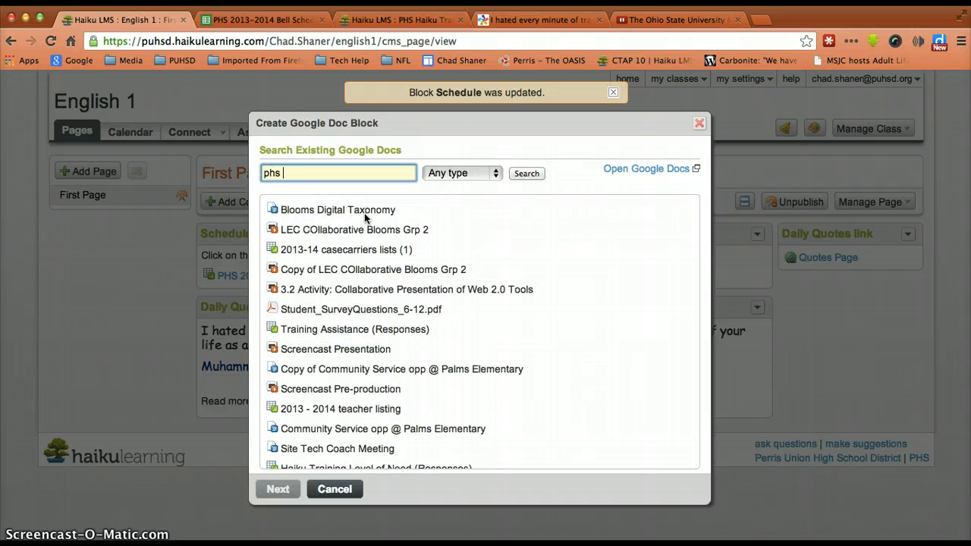
type("2013")
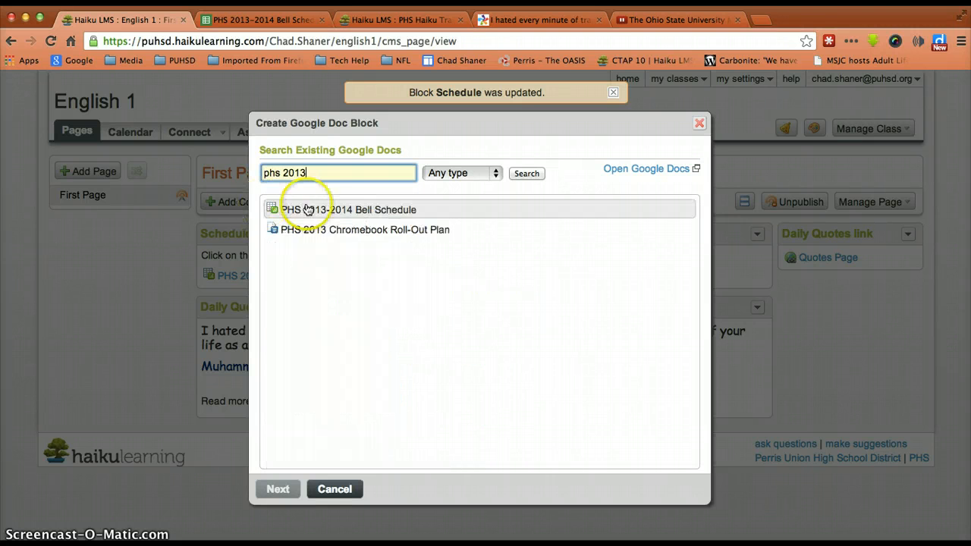
Step: Publish PHS 2013-2014 Bell Schedule in the block with editing permission for Teachers only, and look through the embedded sheet
left_click(322, 210)
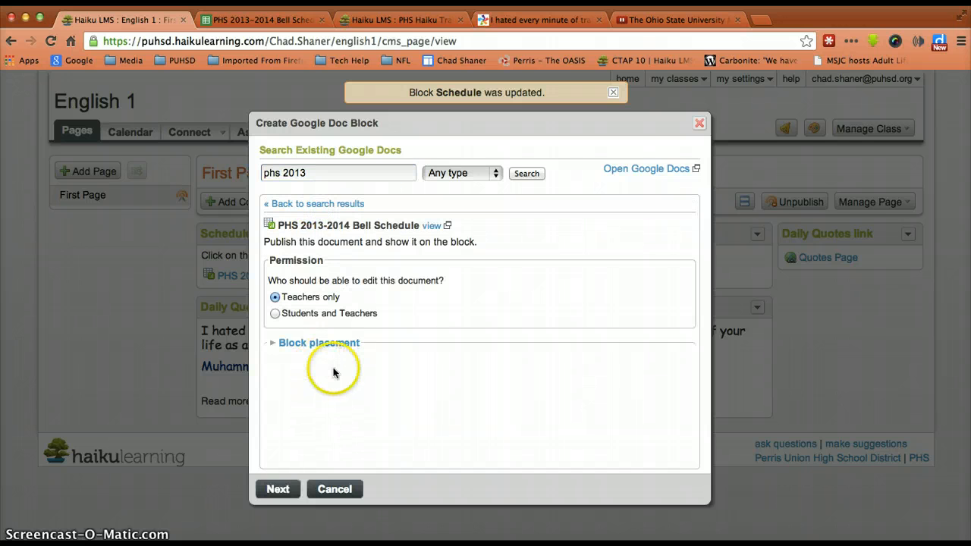
left_click(277, 489)
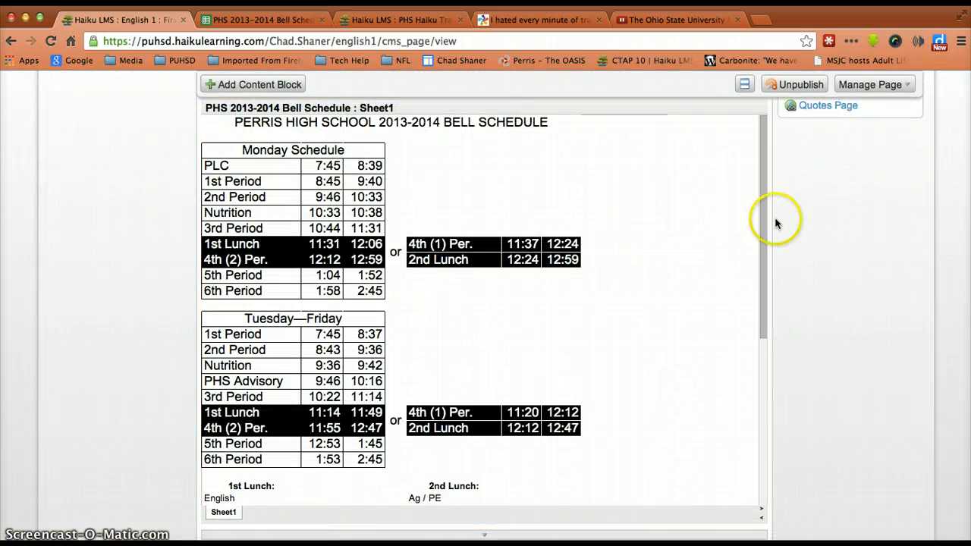
scroll(823, 220, "up", 2)
scroll(821, 221, "up", 2)
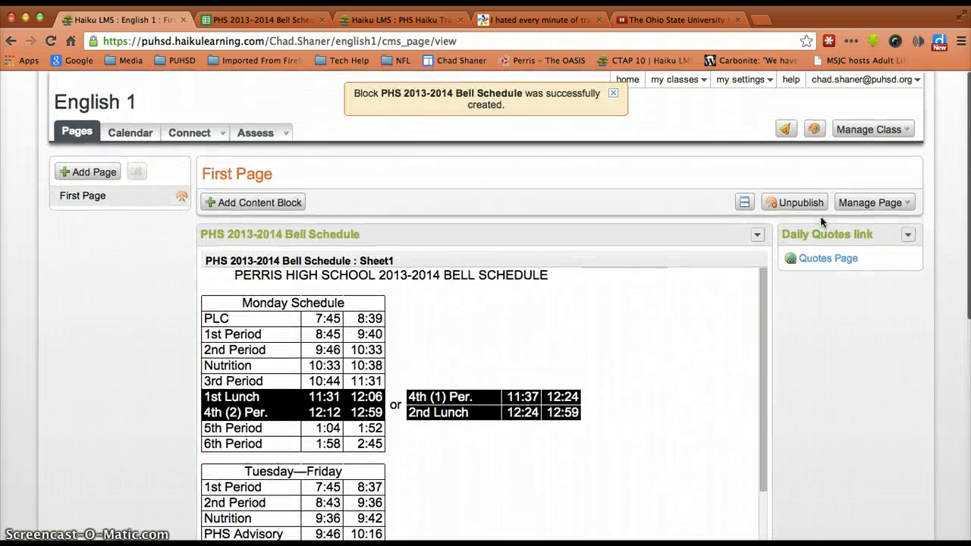
scroll(497, 375, "down", 1)
scroll(497, 377, "down", 10)
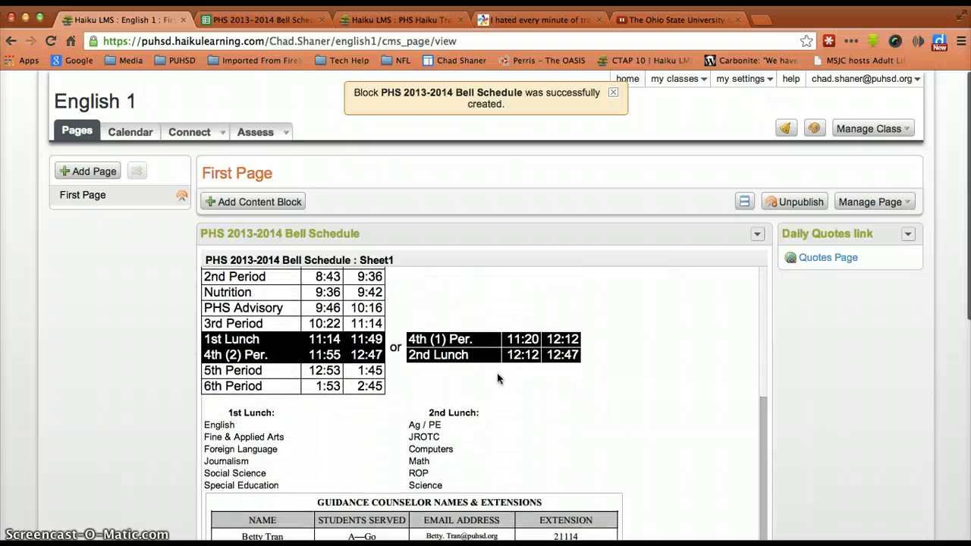
scroll(497, 377, "up", 10)
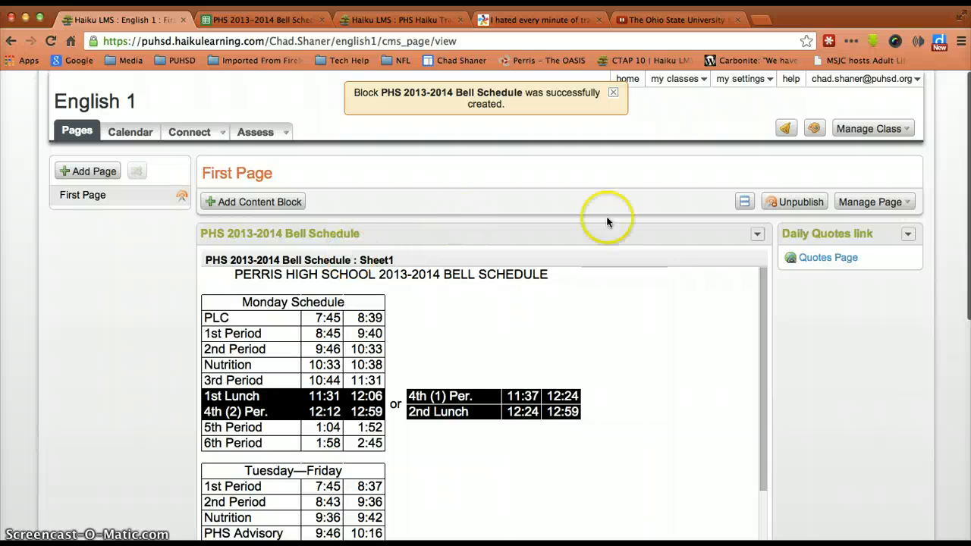
Step: Create an Images content block titled "logo" with its title hidden and the All Images on Page display
left_click(250, 202)
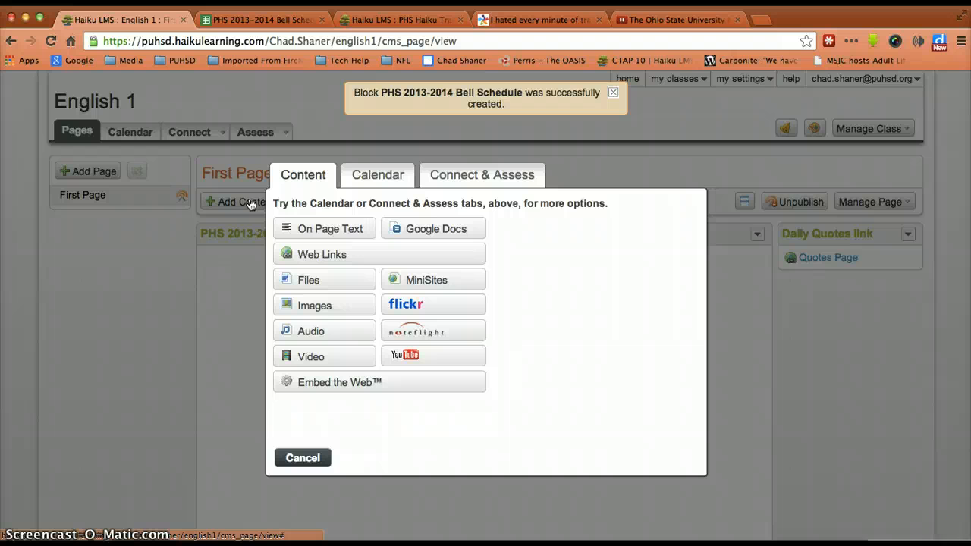
left_click(315, 306)
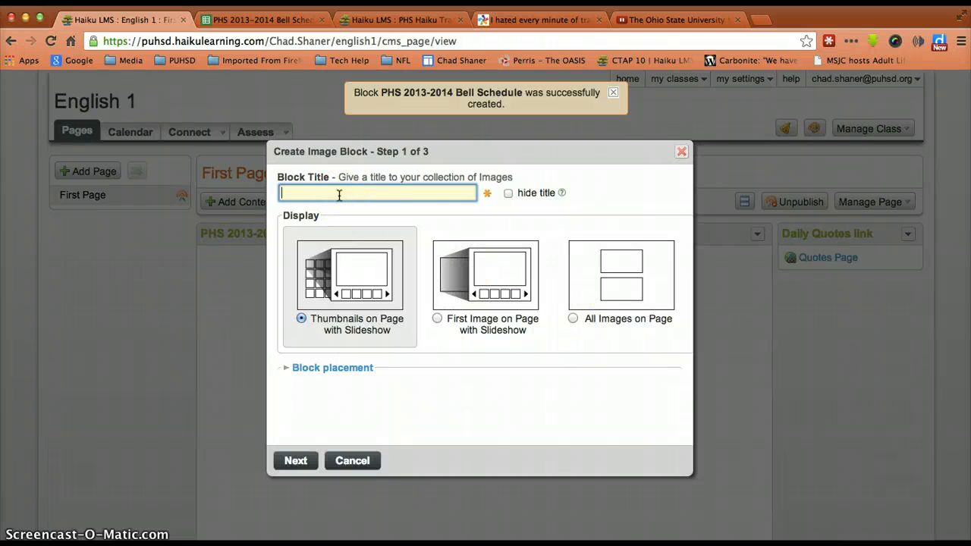
left_click(507, 191)
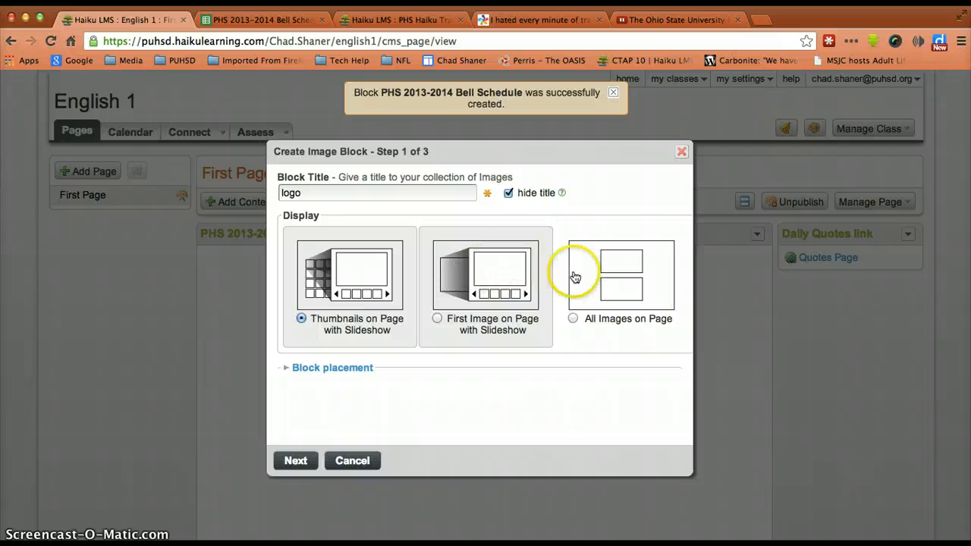
left_click(573, 319)
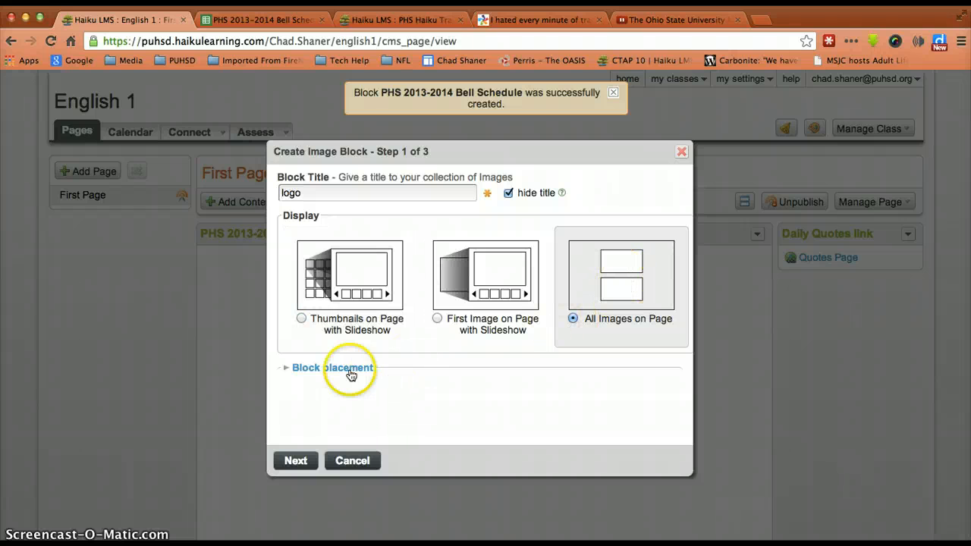
left_click(303, 462)
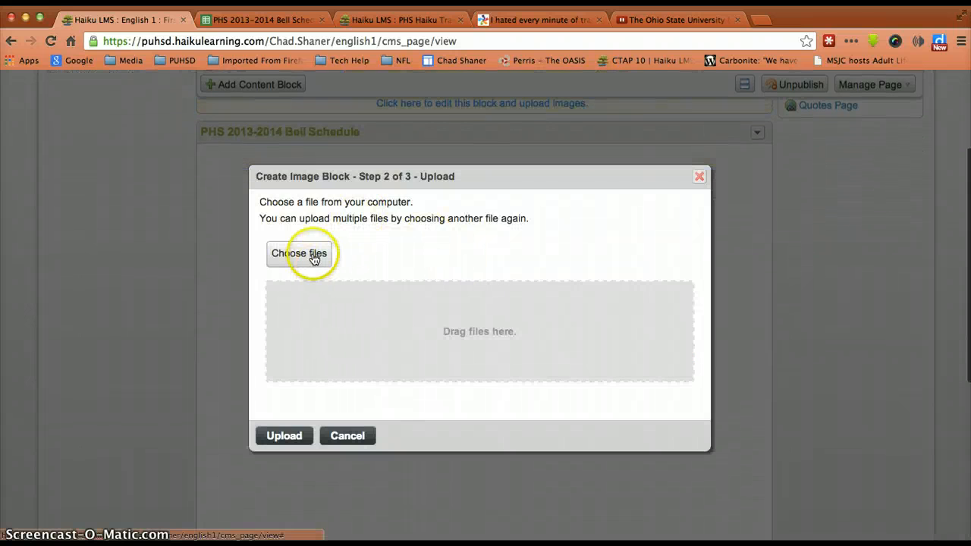
Step: Upload perris logo (1).jpg from the Pictures folder to the logo image block and finish the block without a description
left_click(314, 259)
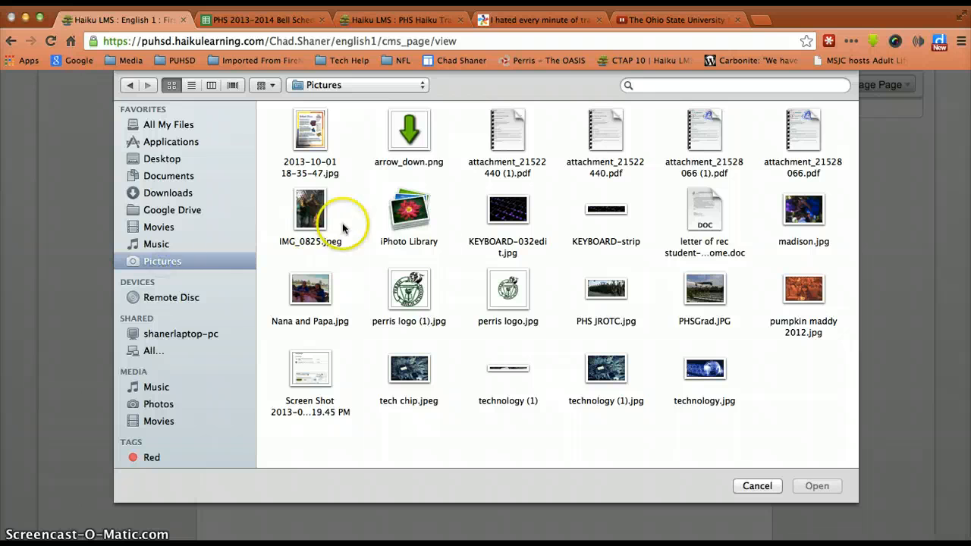
left_click(409, 292)
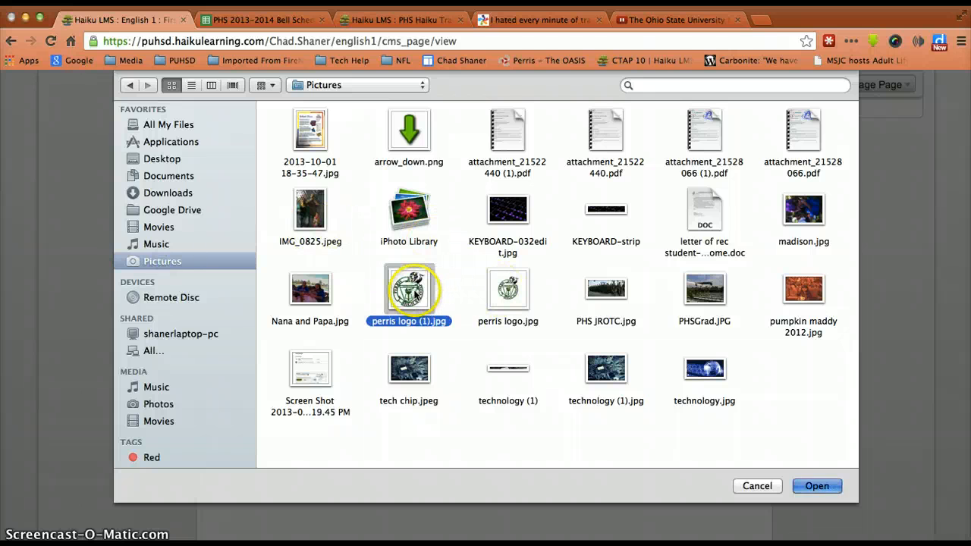
double_click(416, 294)
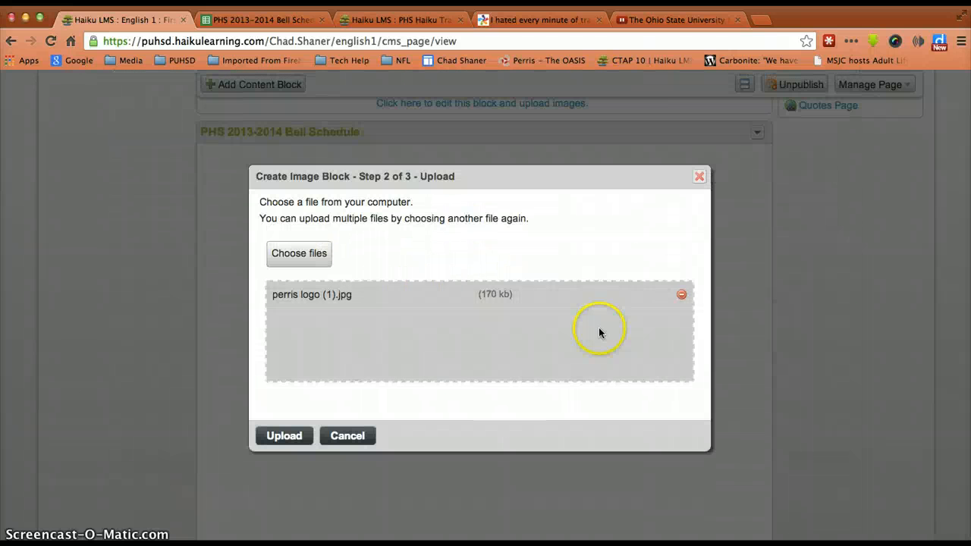
left_click(282, 441)
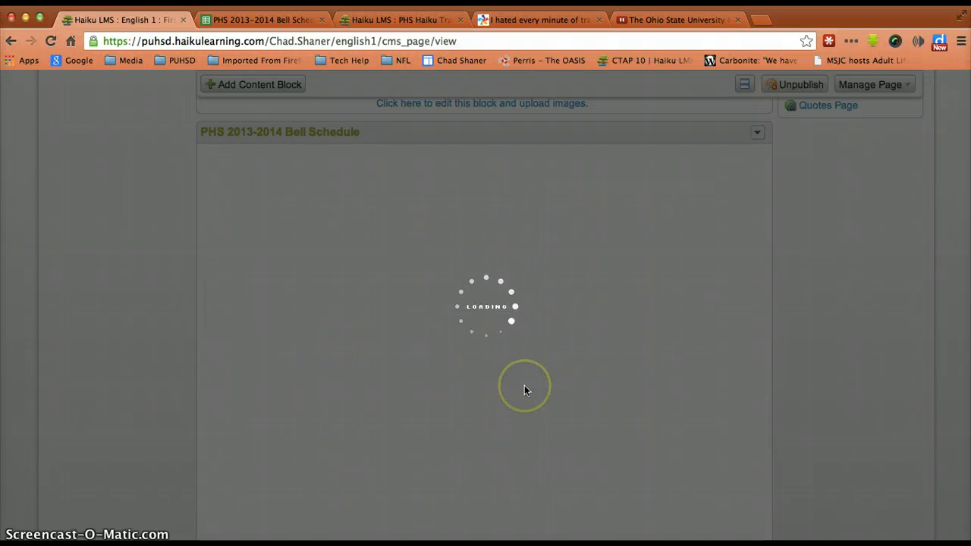
scroll(380, 376, "down", 3)
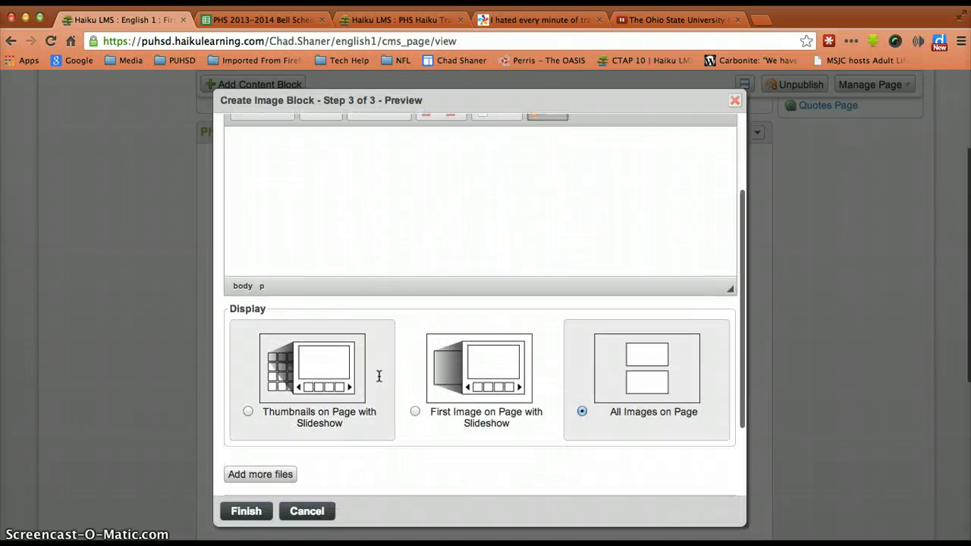
scroll(364, 356, "up", 3)
left_click(264, 215)
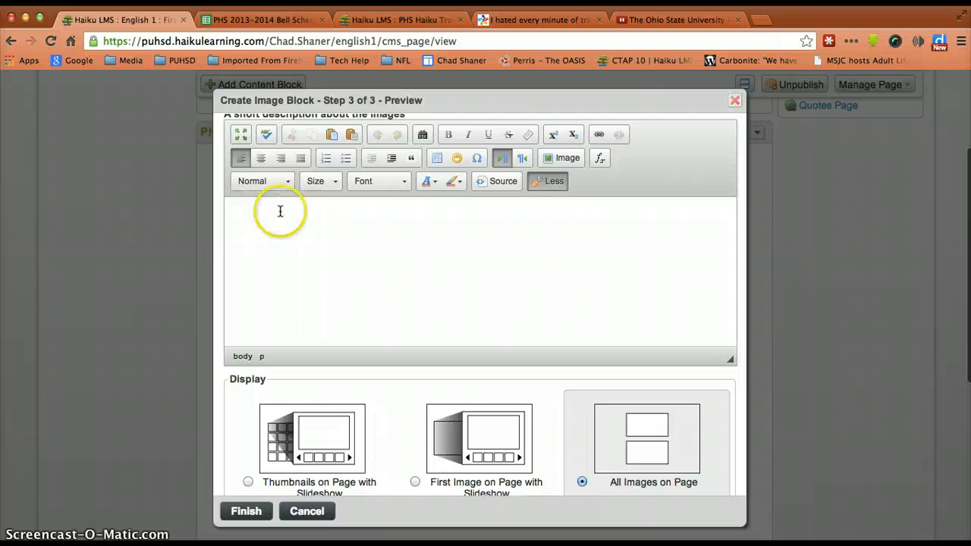
left_click(248, 512)
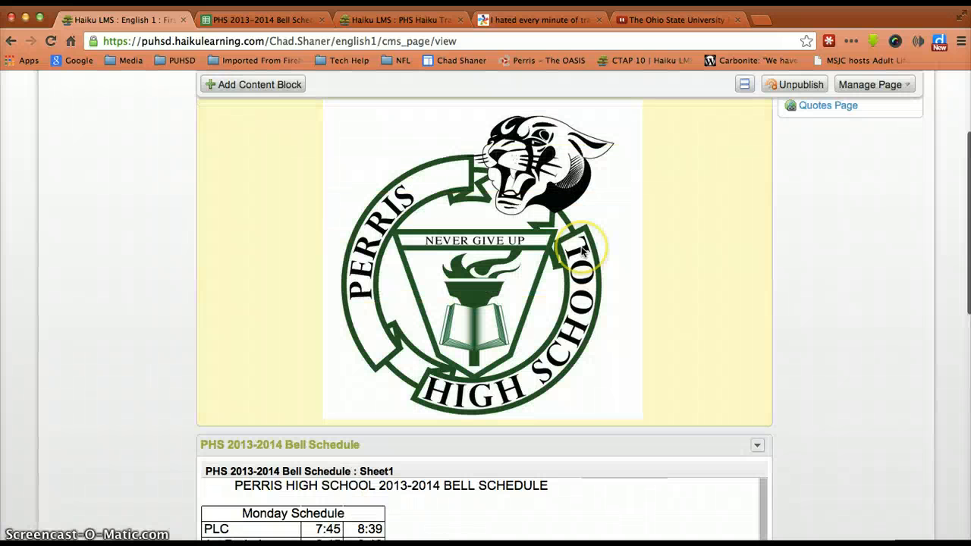
Step: Move the logo block into the narrow side column beneath the Daily Quotes link block, and review the page layout
scroll(582, 252, "up", 2)
scroll(582, 252, "down", 1)
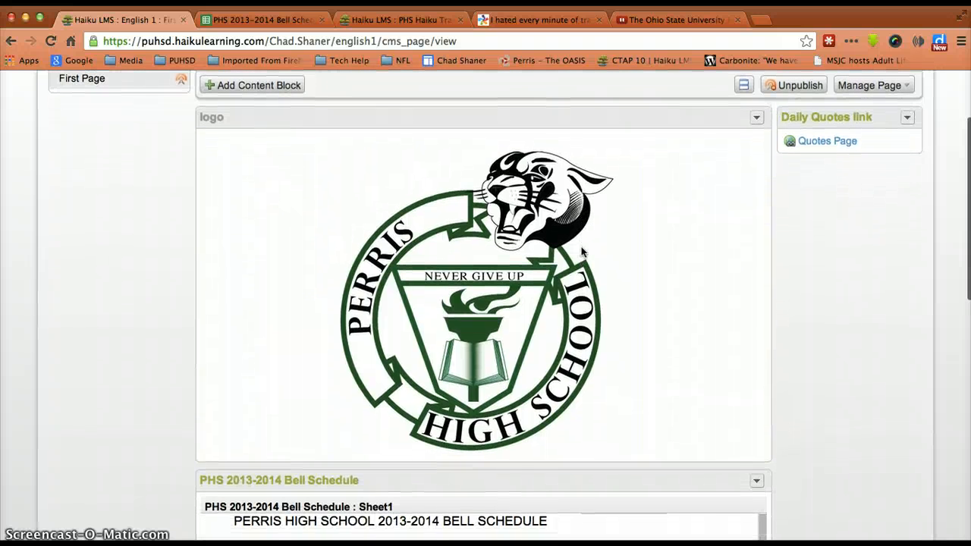
scroll(582, 252, "up", 1)
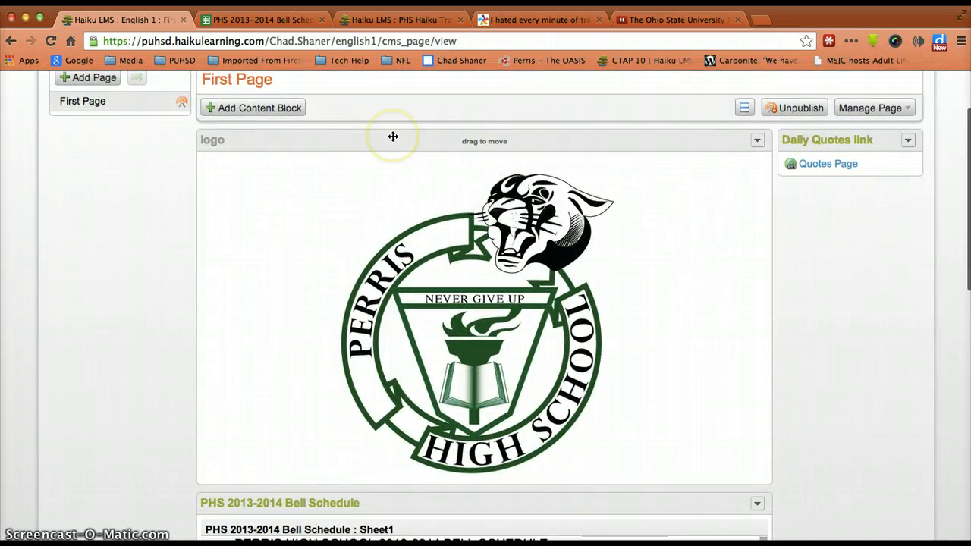
left_click_drag(392, 135, 855, 214)
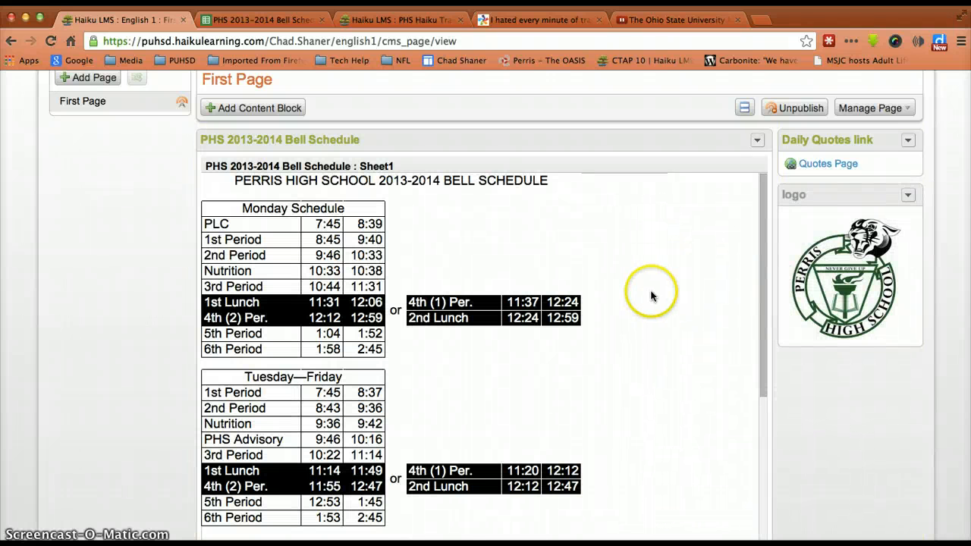
scroll(830, 427, "down", 5)
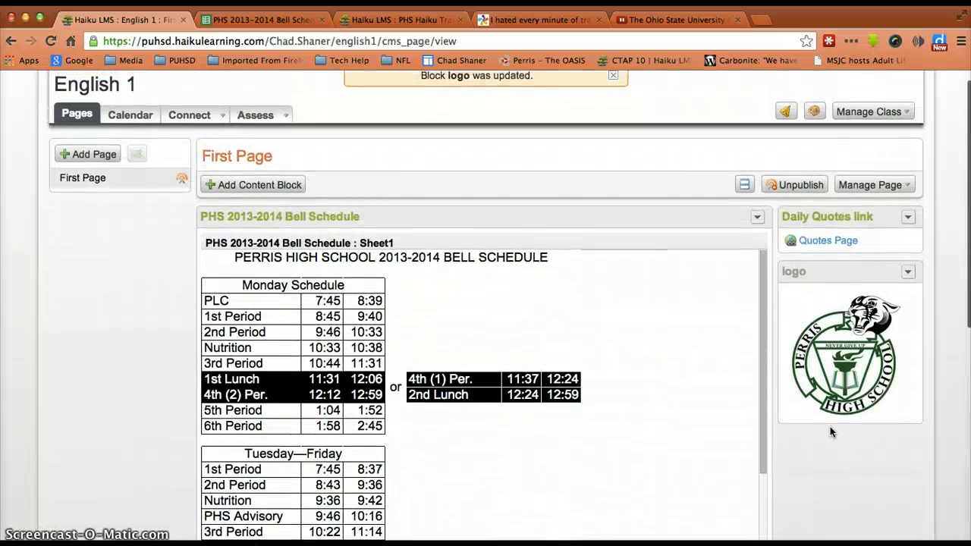
scroll(830, 432, "down", 5)
scroll(829, 427, "down", 2)
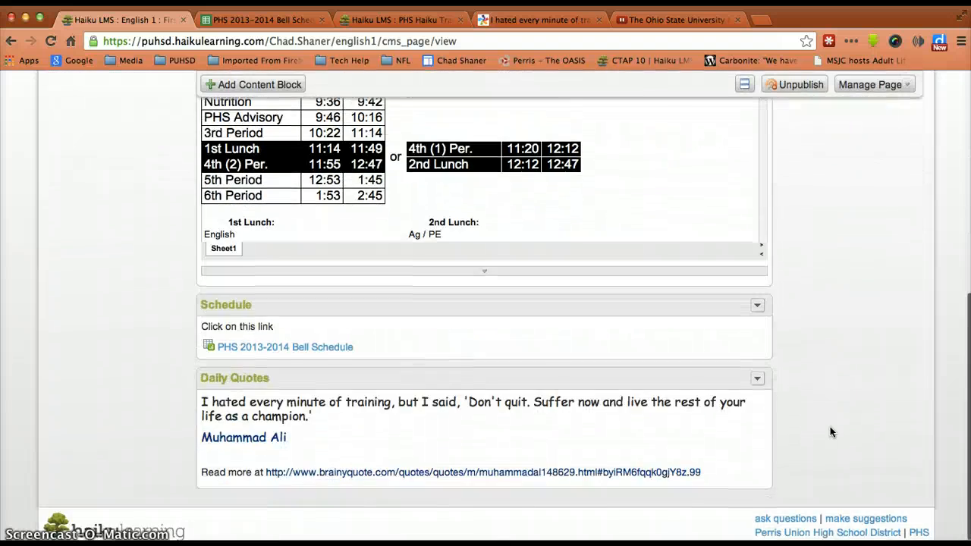
scroll(830, 427, "up", 5)
scroll(829, 432, "up", 1)
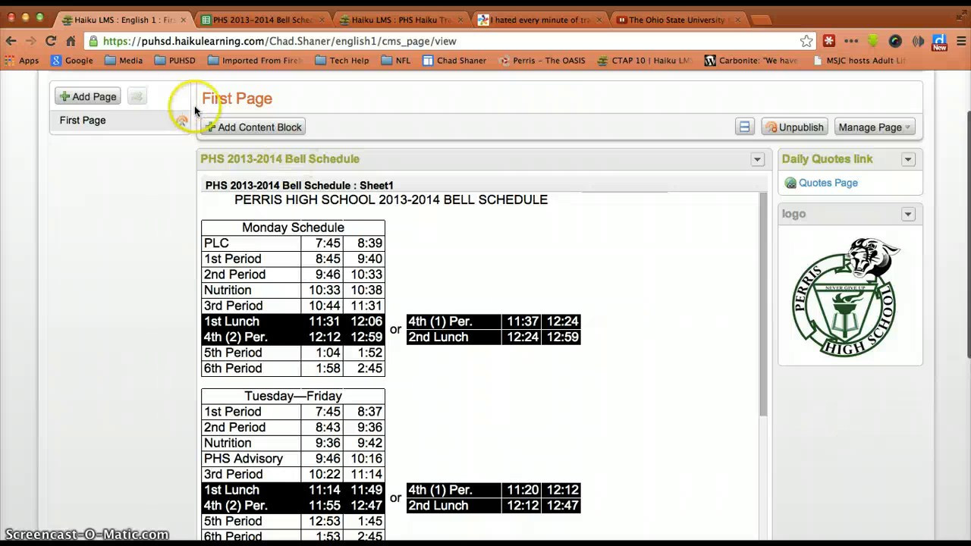
Step: Start a YouTube content block and copy the URL of the Ohio State University Marching Band video already open in YouTube
left_click(229, 127)
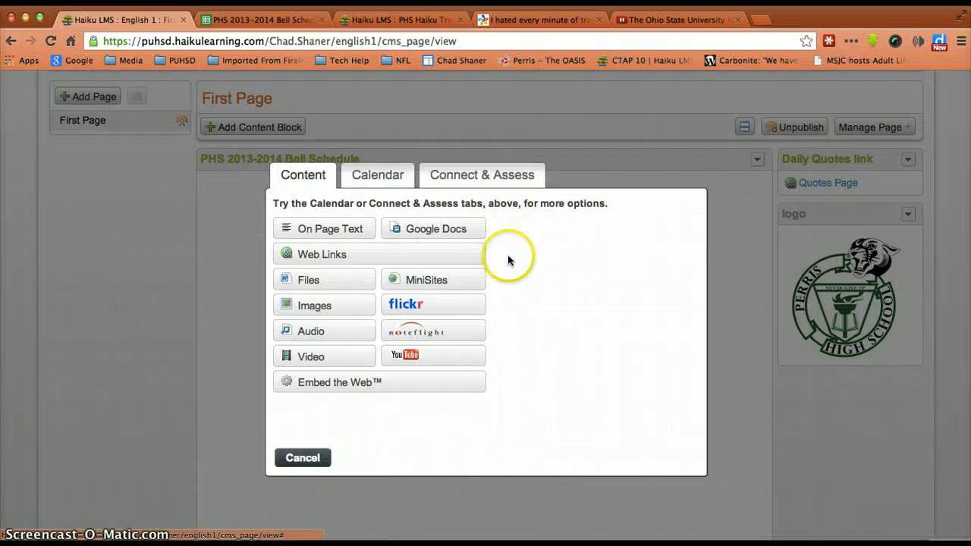
mouse_move(423, 363)
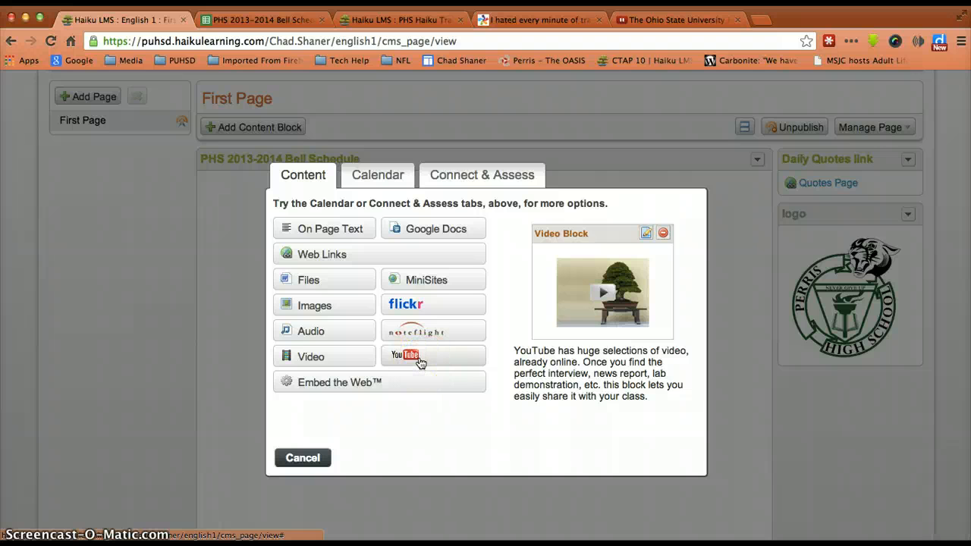
left_click(420, 361)
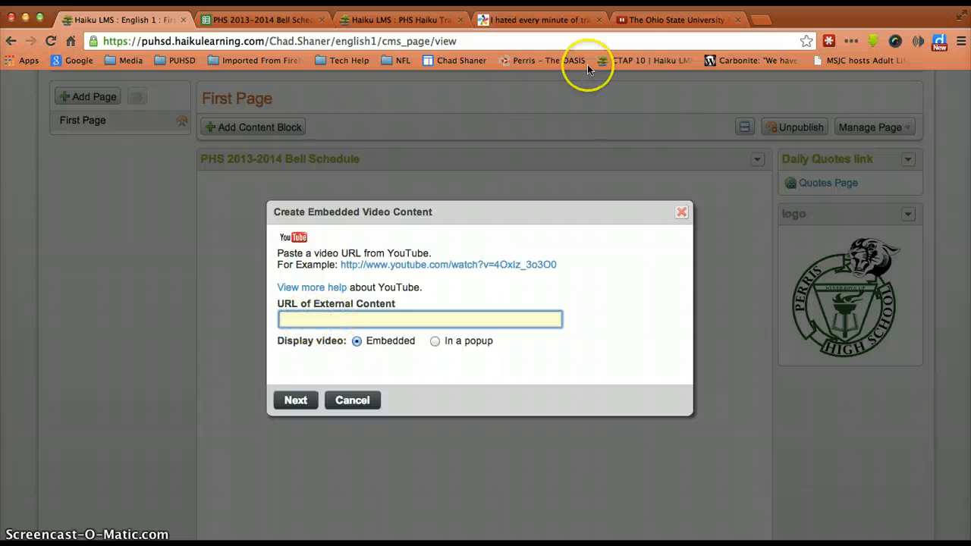
left_click(638, 20)
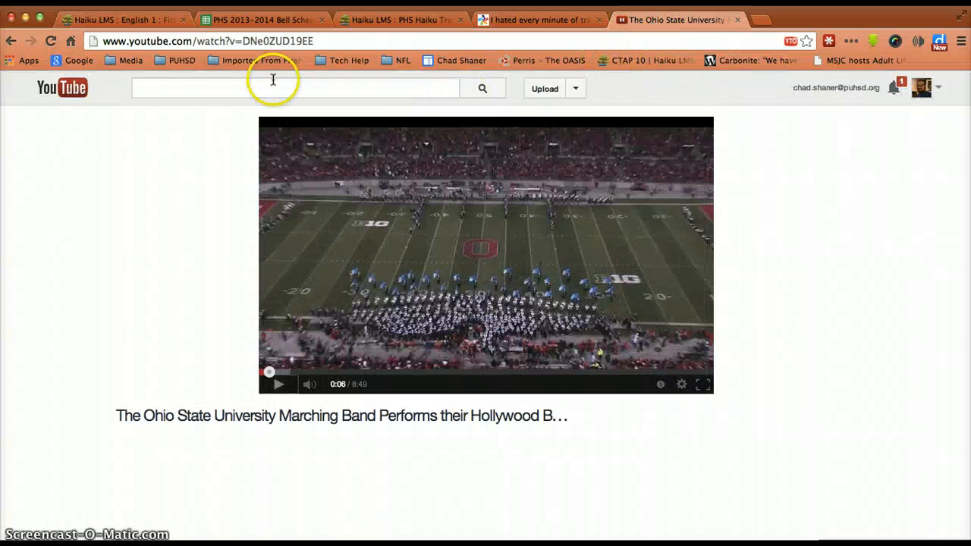
left_click(330, 41)
key("super+c")
right_click(269, 42)
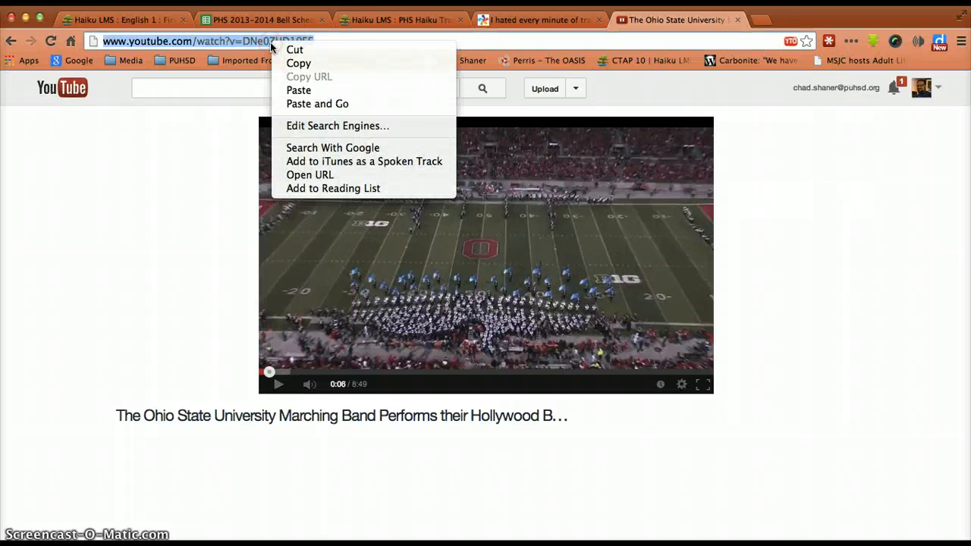
left_click(297, 64)
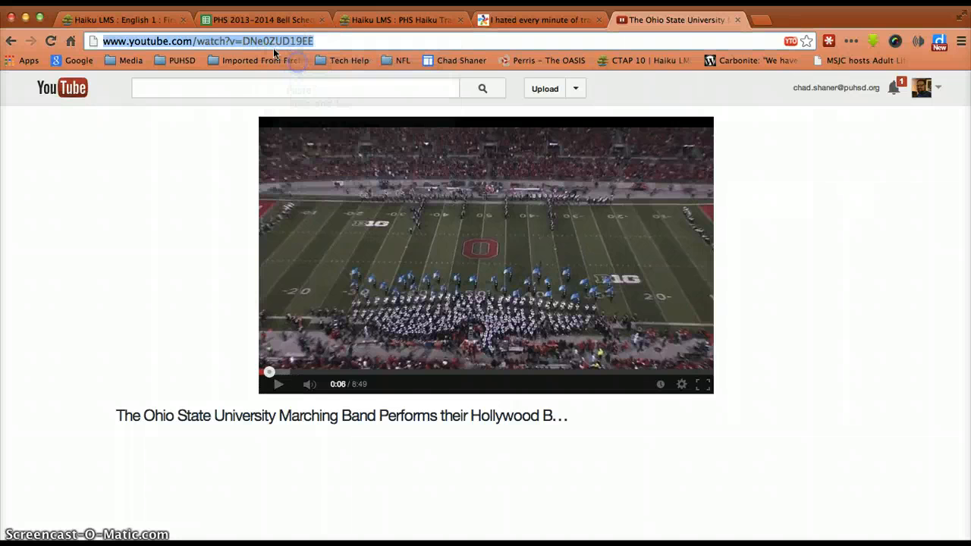
Step: Back in Haiku, paste the video URL as the external content, use the Embedded display, and save the block with the title YouTube
left_click(153, 20)
right_click(396, 319)
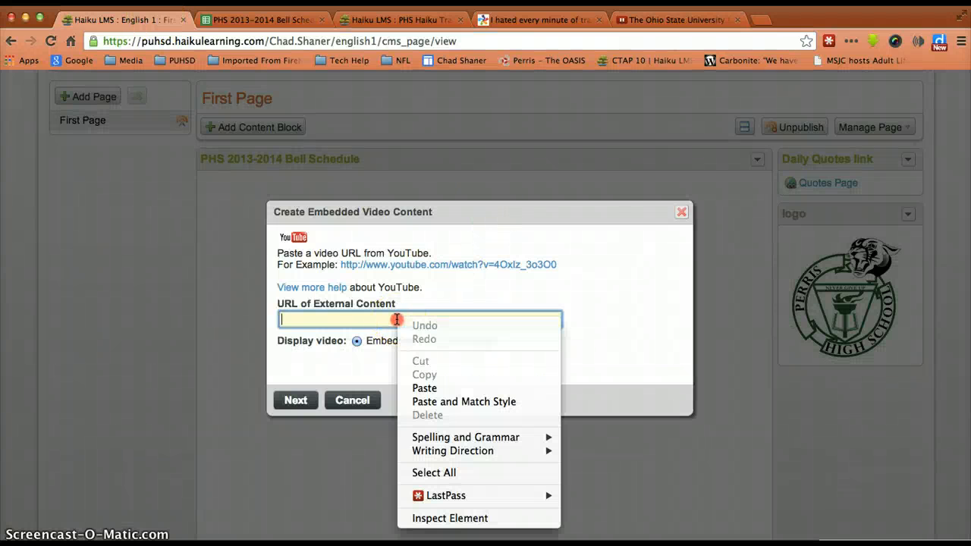
left_click(413, 388)
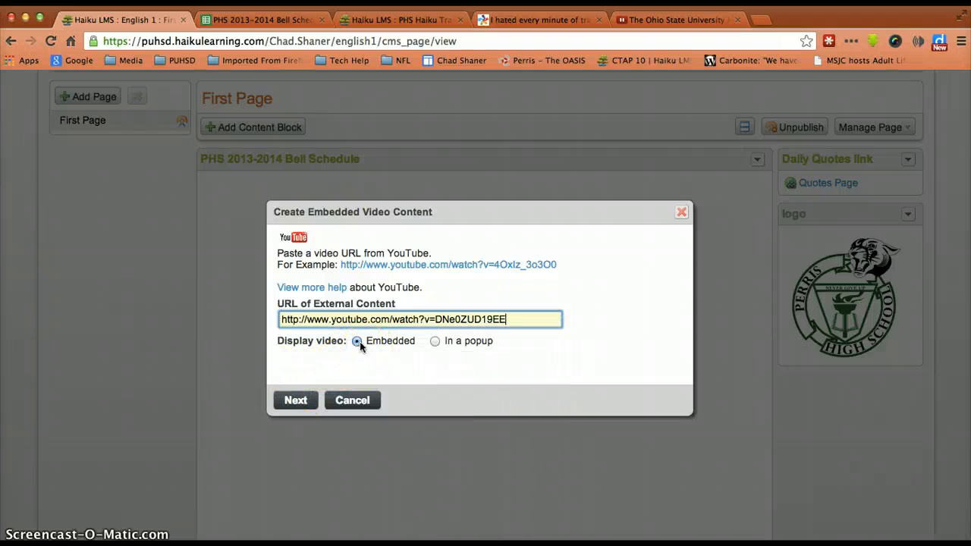
left_click(433, 343)
left_click(302, 403)
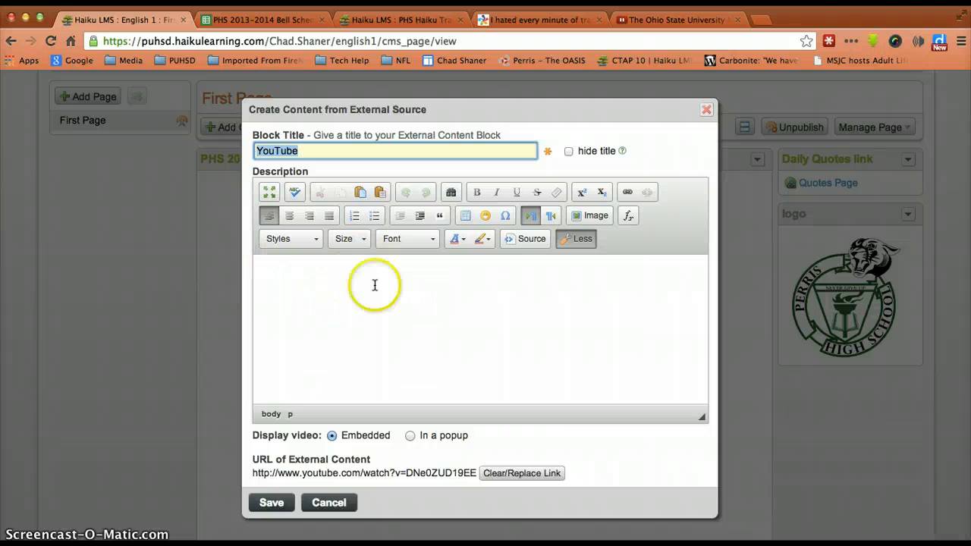
left_click(273, 505)
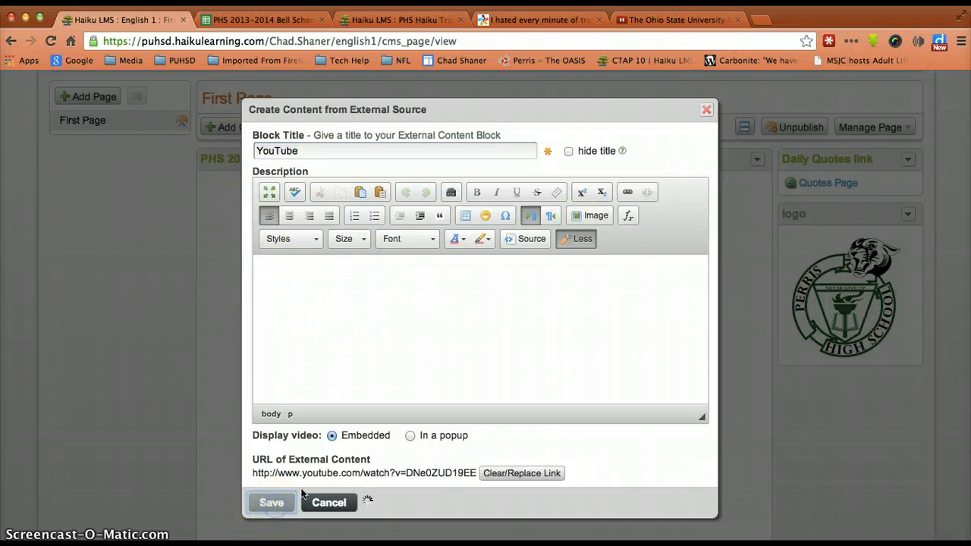
scroll(616, 329, "down", 2)
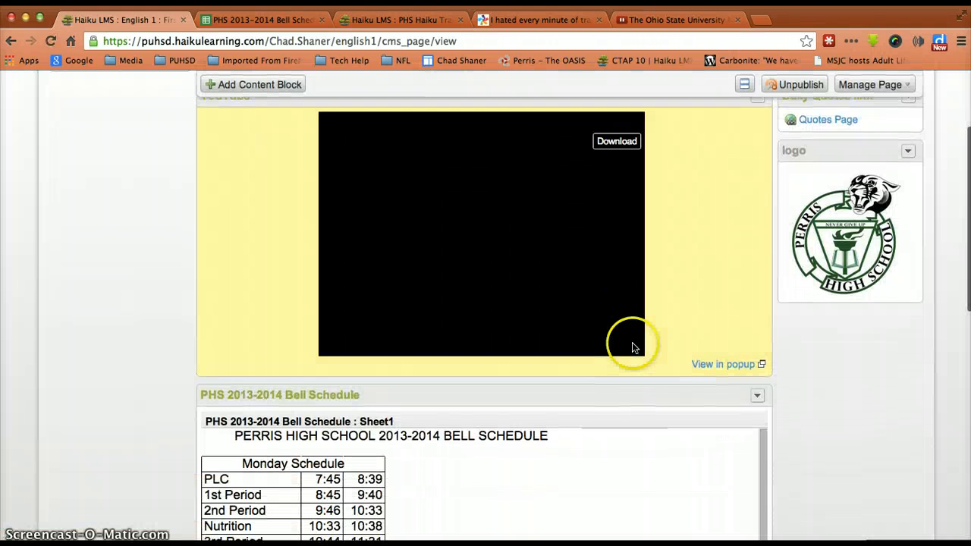
scroll(607, 267, "up", 3)
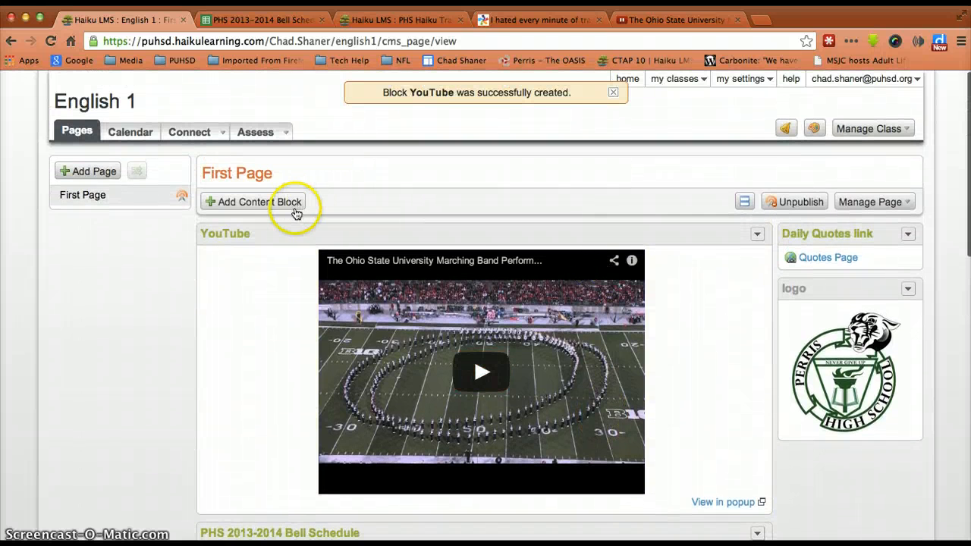
left_click(286, 209)
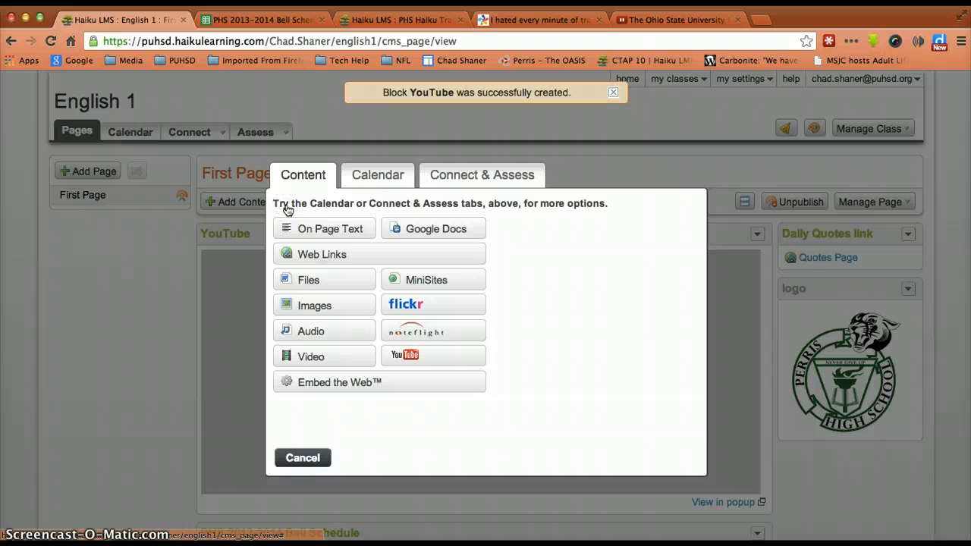
left_click(387, 230)
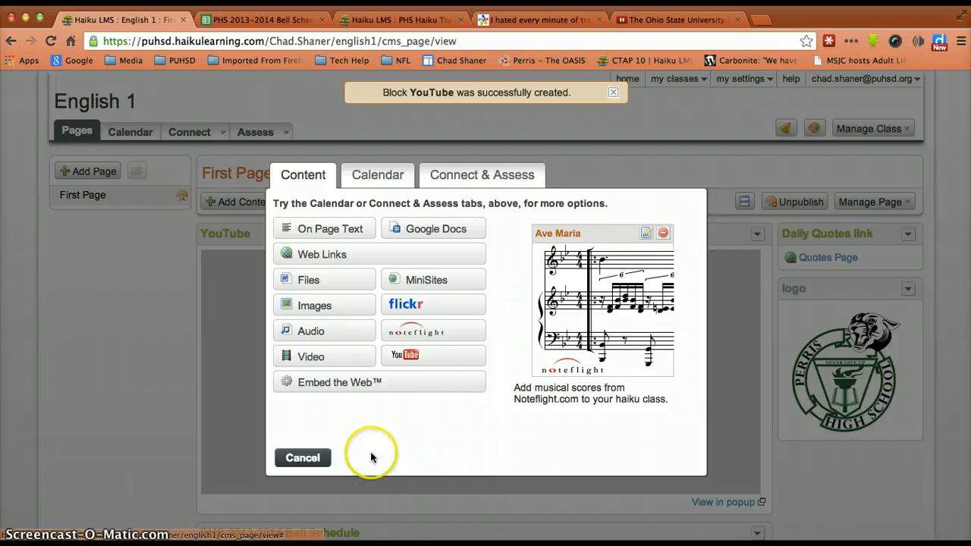
left_click(303, 458)
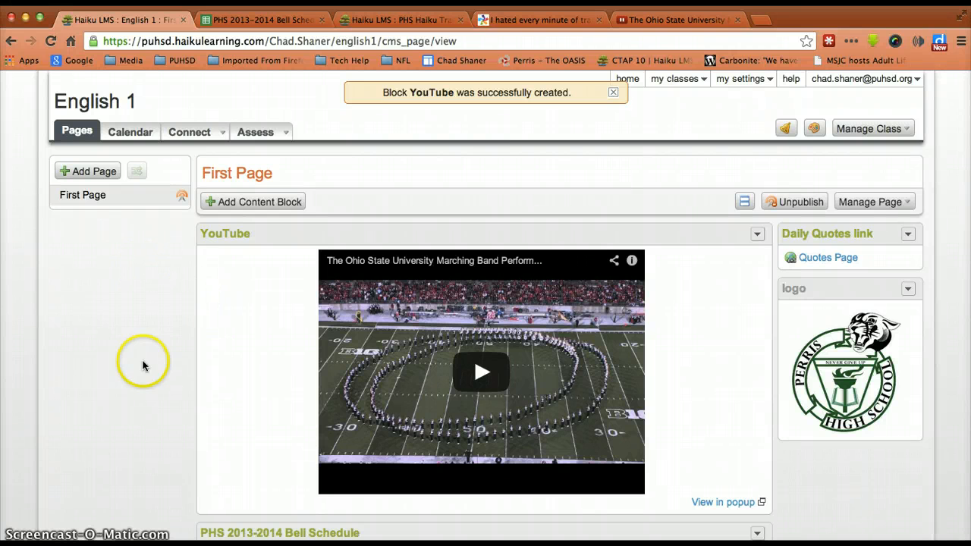